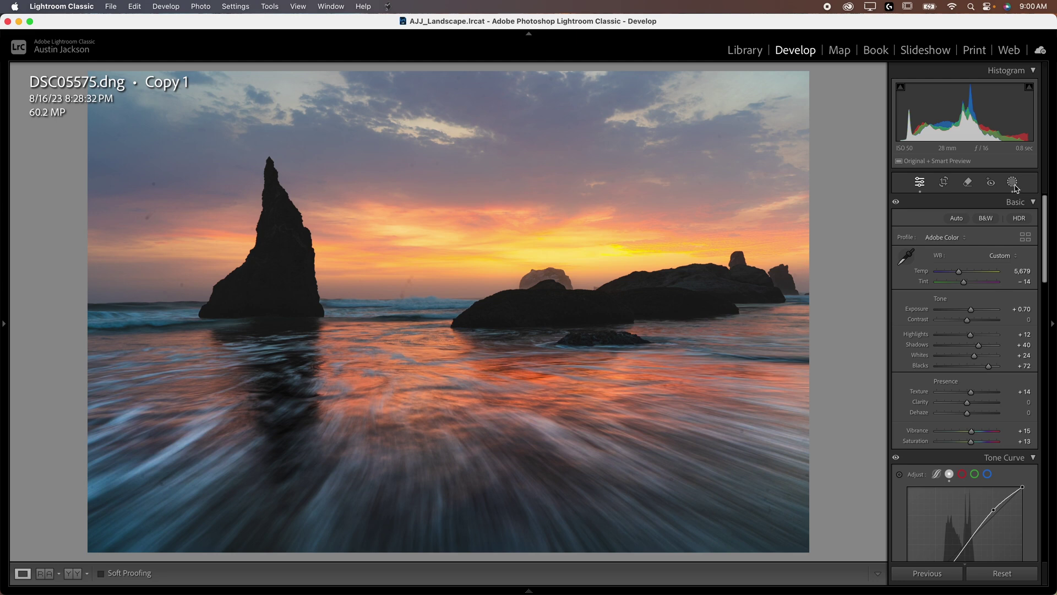
- Open the Masks panel showing the sunset photo's three existing masks
{"action": "left_click", "coordinate": [1013, 182]}
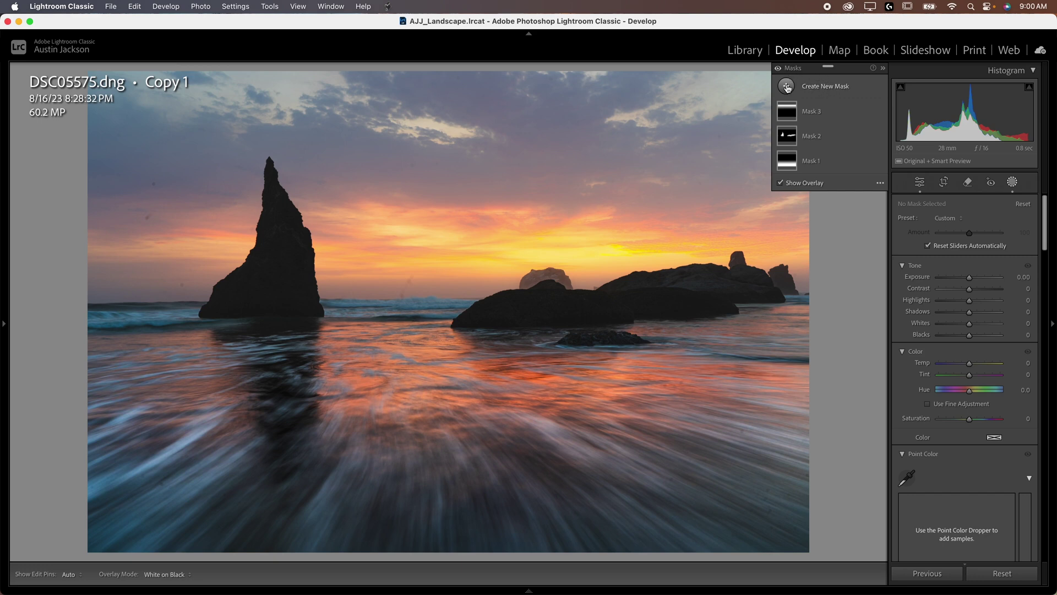
- Add a large radial gradient mask centred on the frame, covering most of the photo, with Feather 100
{"action": "left_click", "coordinate": [786, 87]}
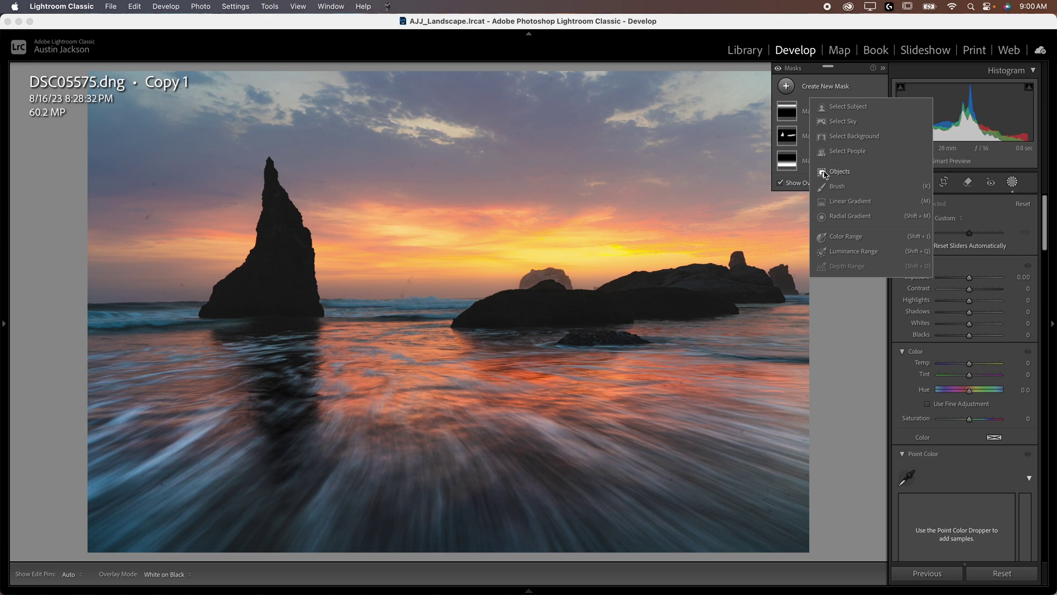
{"action": "left_click", "coordinate": [848, 216]}
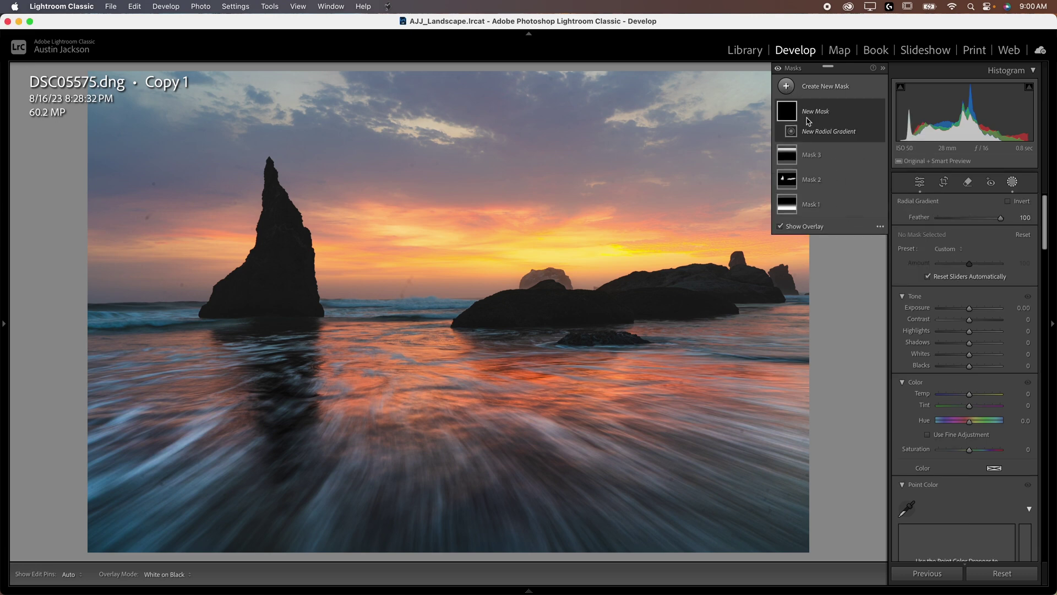
{"action": "left_click_drag", "start_coordinate": [139, 161], "coordinate": [677, 380]}
{"action": "left_click_drag", "start_coordinate": [163, 172], "coordinate": [431, 289]}
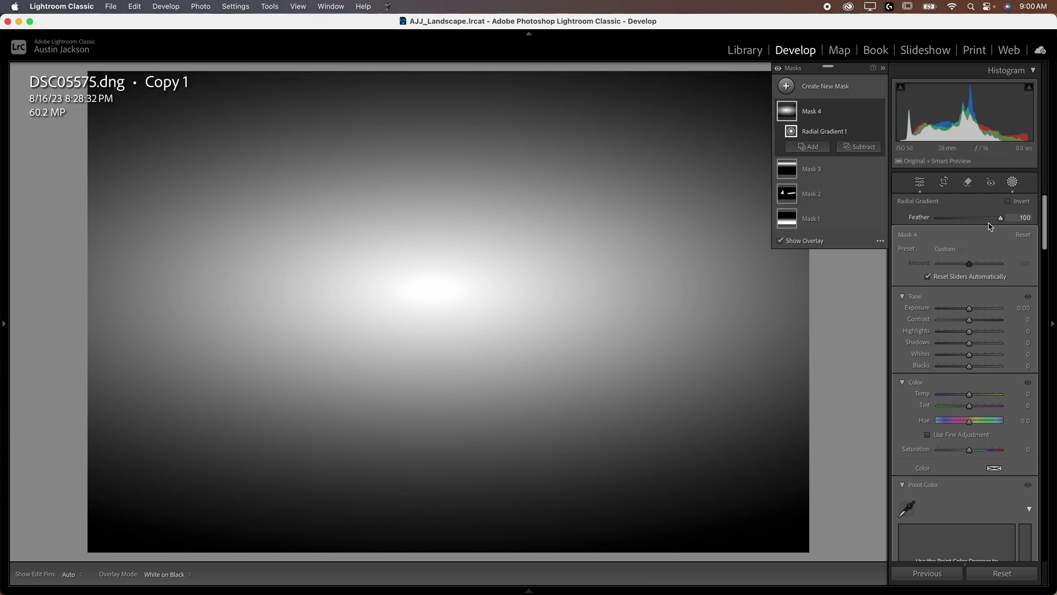
{"action": "left_click_drag", "start_coordinate": [435, 513], "coordinate": [440, 493]}
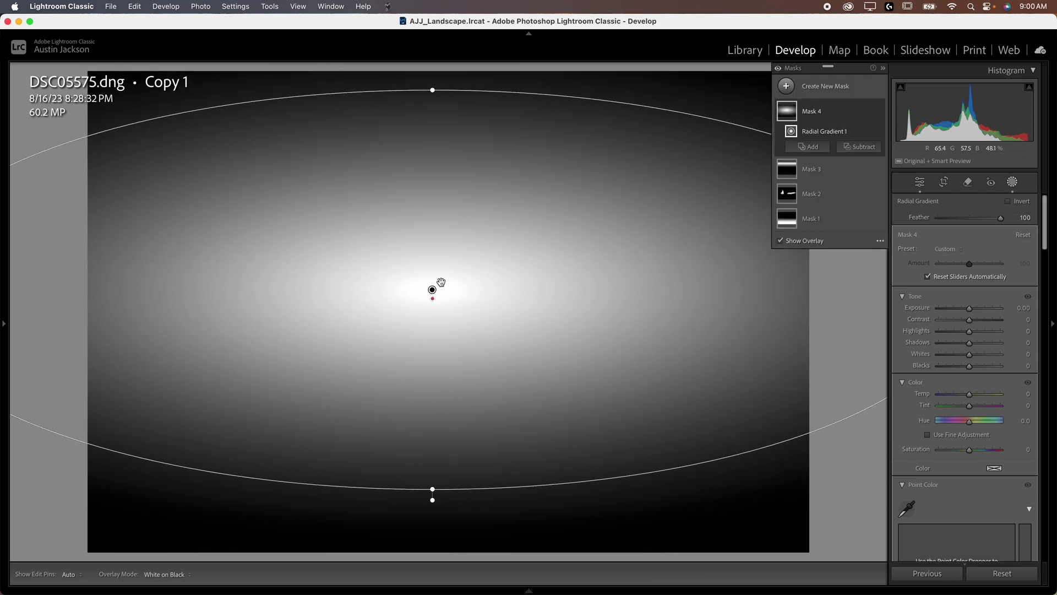
{"action": "left_click_drag", "start_coordinate": [439, 278], "coordinate": [439, 294]}
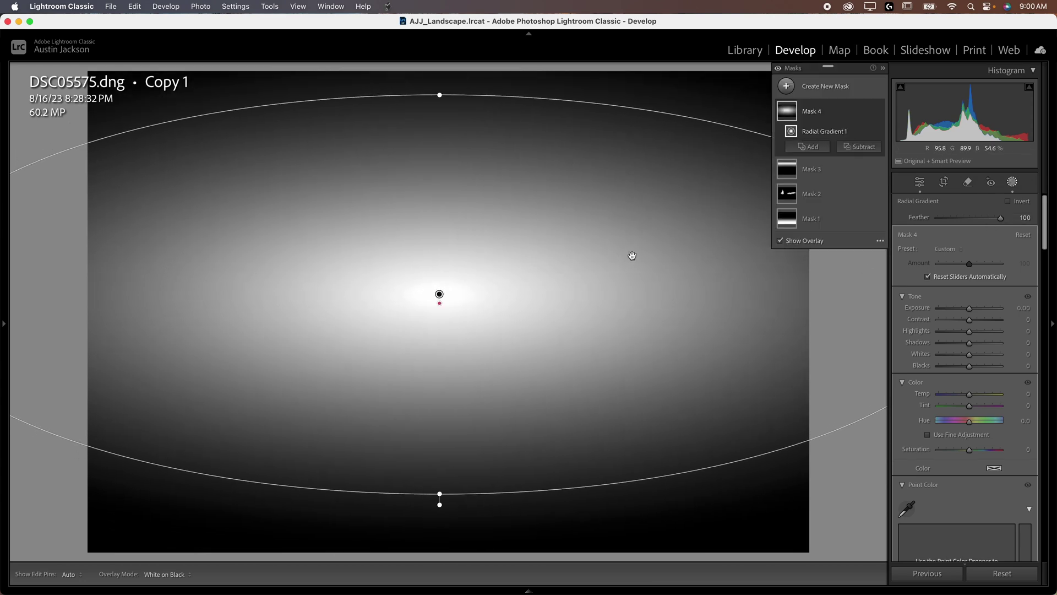
{"action": "left_click_drag", "start_coordinate": [1000, 218], "coordinate": [1029, 217]}
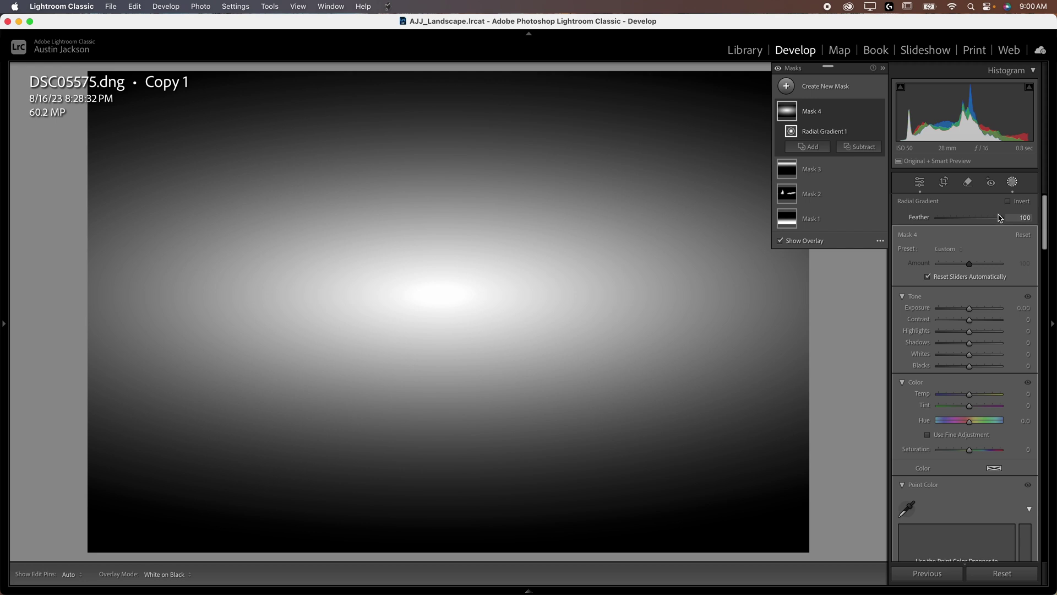
{"action": "mouse_move", "coordinate": [1001, 217]}
{"action": "left_mouse_down"}
{"action": "mouse_move", "coordinate": [925, 218]}
{"action": "mouse_move", "coordinate": [1007, 218]}
{"action": "left_mouse_up"}
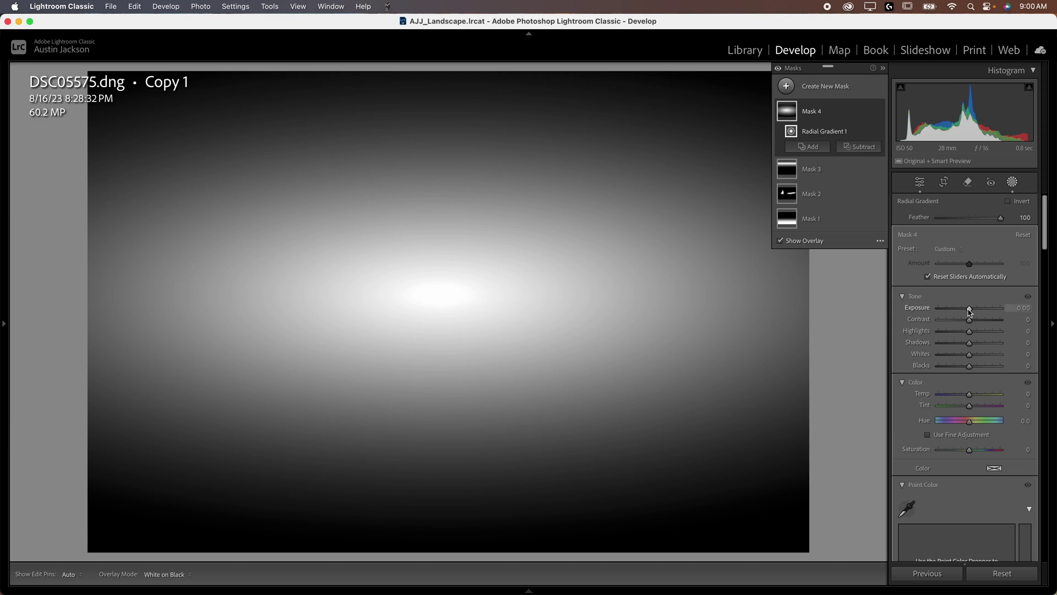
- Set Mask 4 to Exposure 0.30, Highlights −50, Whites 30 and Temp 10, nudging its centre
{"action": "left_click_drag", "start_coordinate": [969, 310], "coordinate": [973, 310]}
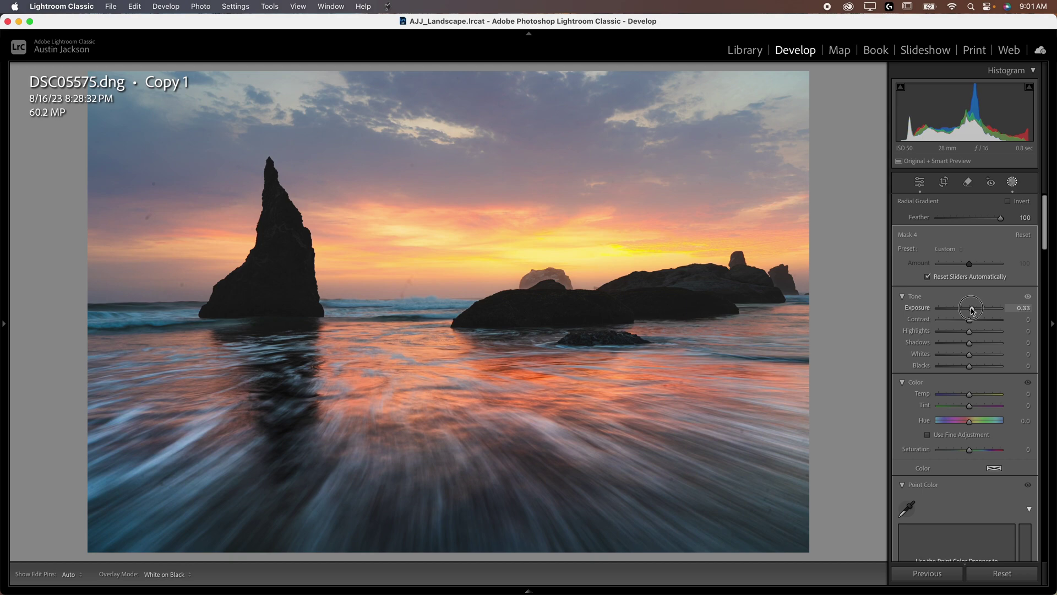
{"action": "left_click_drag", "start_coordinate": [972, 310], "coordinate": [970, 308]}
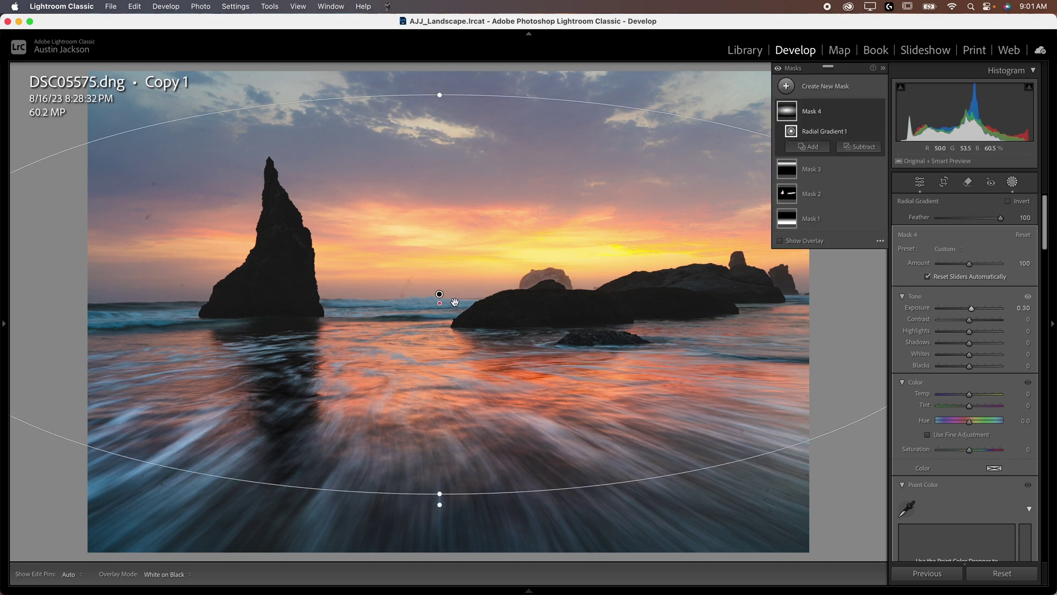
{"action": "left_click_drag", "start_coordinate": [437, 298], "coordinate": [458, 320]}
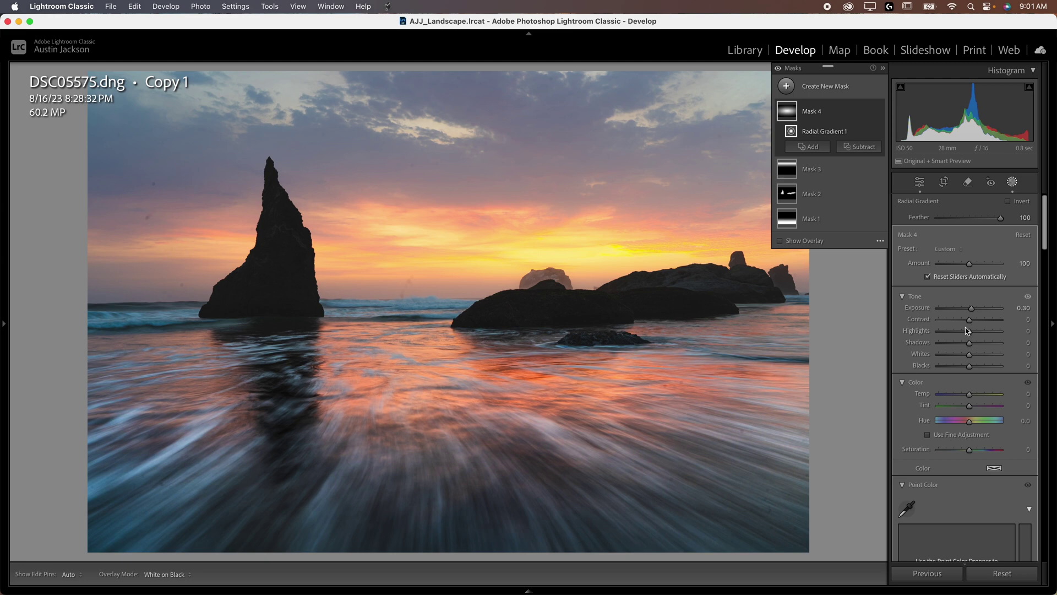
{"action": "left_click_drag", "start_coordinate": [970, 333], "coordinate": [979, 357]}
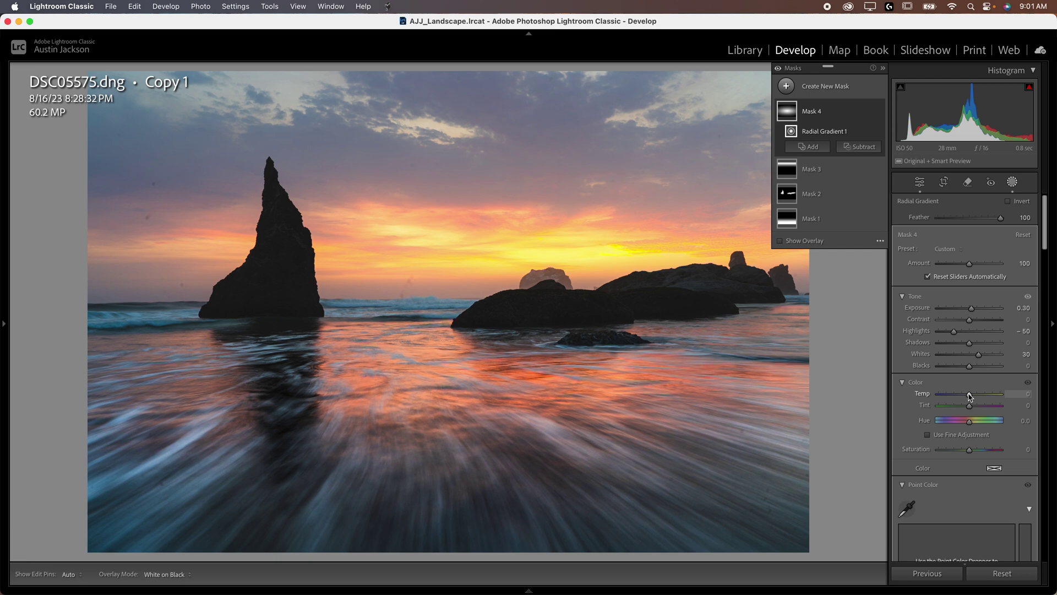
{"action": "left_click_drag", "start_coordinate": [969, 396], "coordinate": [973, 396]}
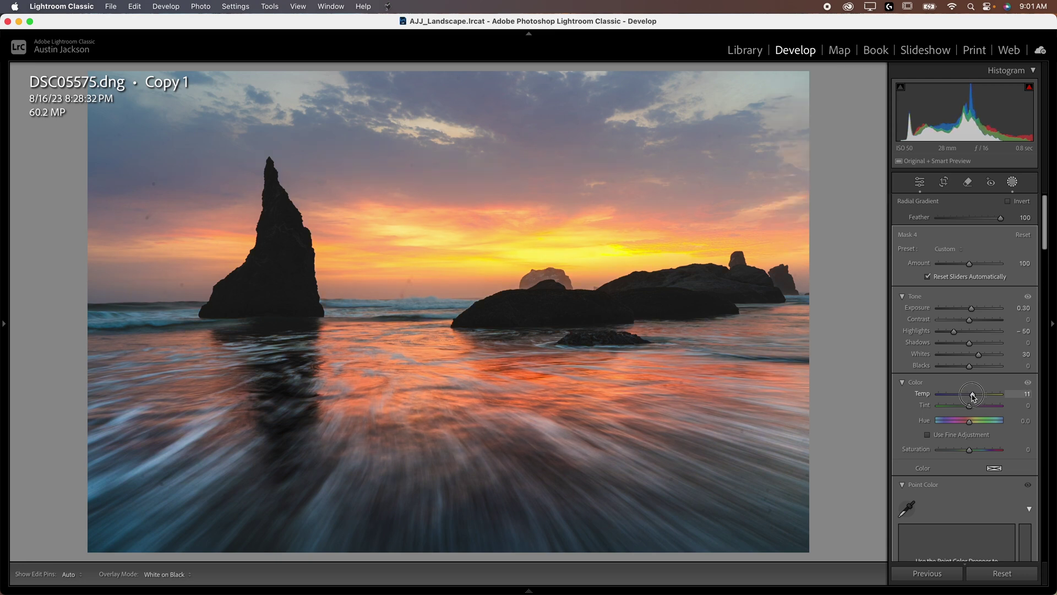
{"action": "left_click_drag", "start_coordinate": [972, 396], "coordinate": [973, 395]}
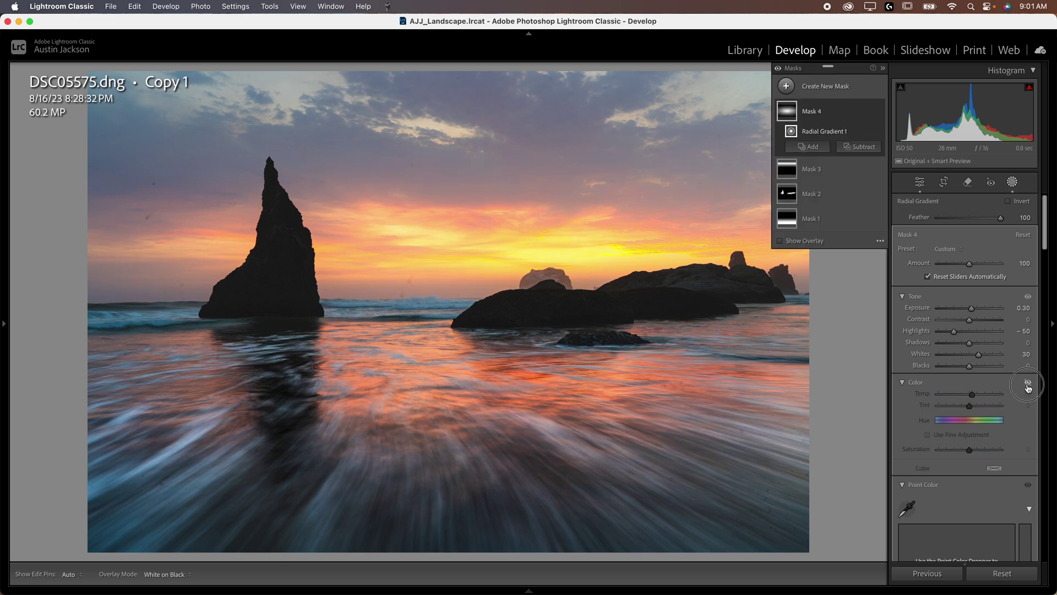
- Lower Mask 4's Dehaze to −5, Clarity to −30 and Texture to −15
{"action": "scroll", "coordinate": [1013, 387], "scroll_direction": "down", "scroll_amount": 3}
{"action": "scroll", "coordinate": [1007, 387], "scroll_direction": "down", "scroll_amount": 12}
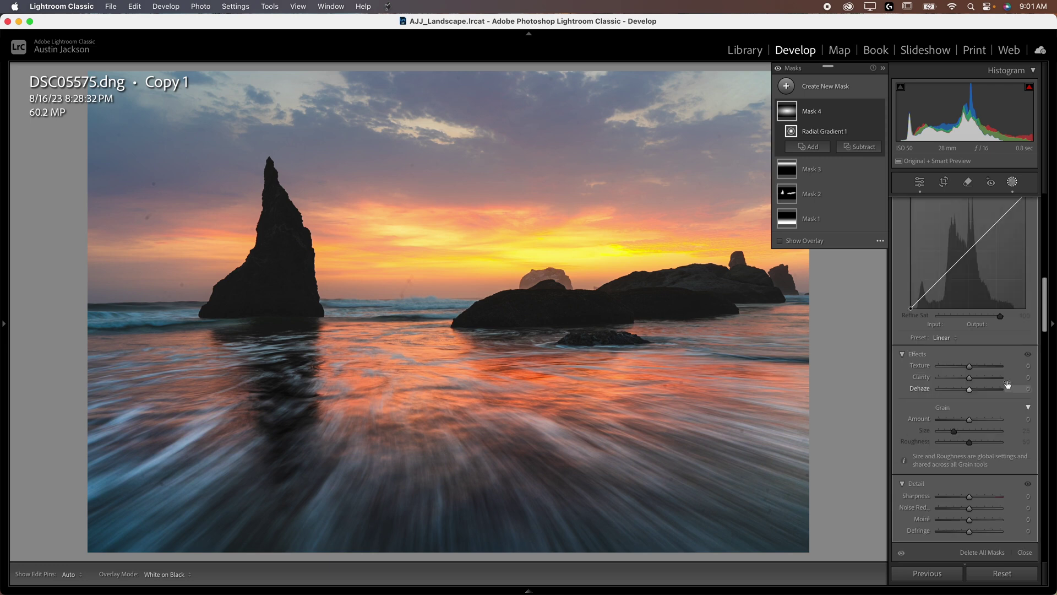
{"action": "left_click_drag", "start_coordinate": [969, 393], "coordinate": [966, 393]}
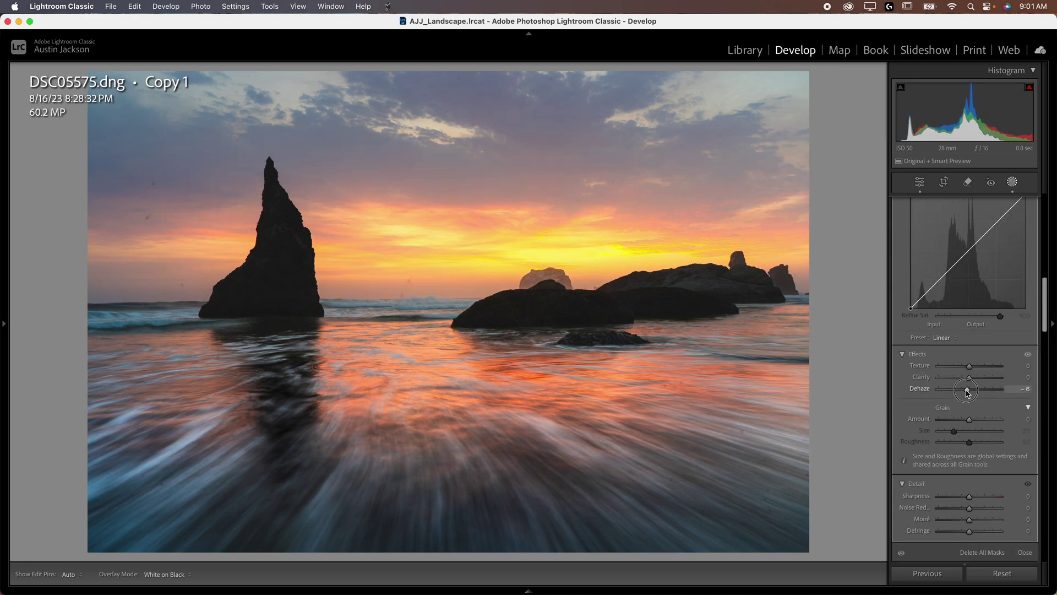
{"action": "left_click_drag", "start_coordinate": [968, 393], "coordinate": [964, 381]}
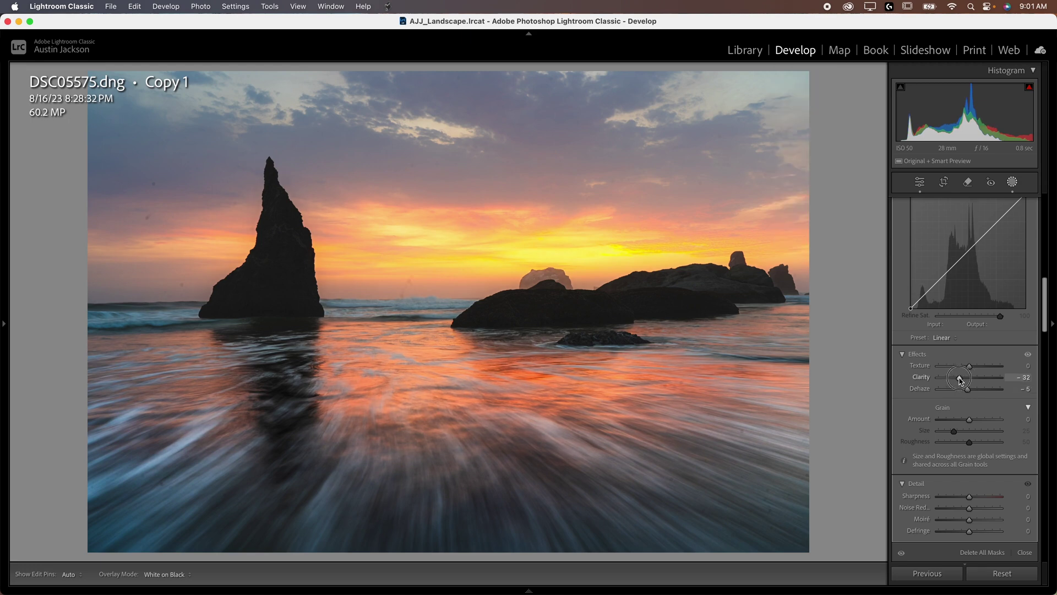
{"action": "left_click_drag", "start_coordinate": [960, 380], "coordinate": [964, 368]}
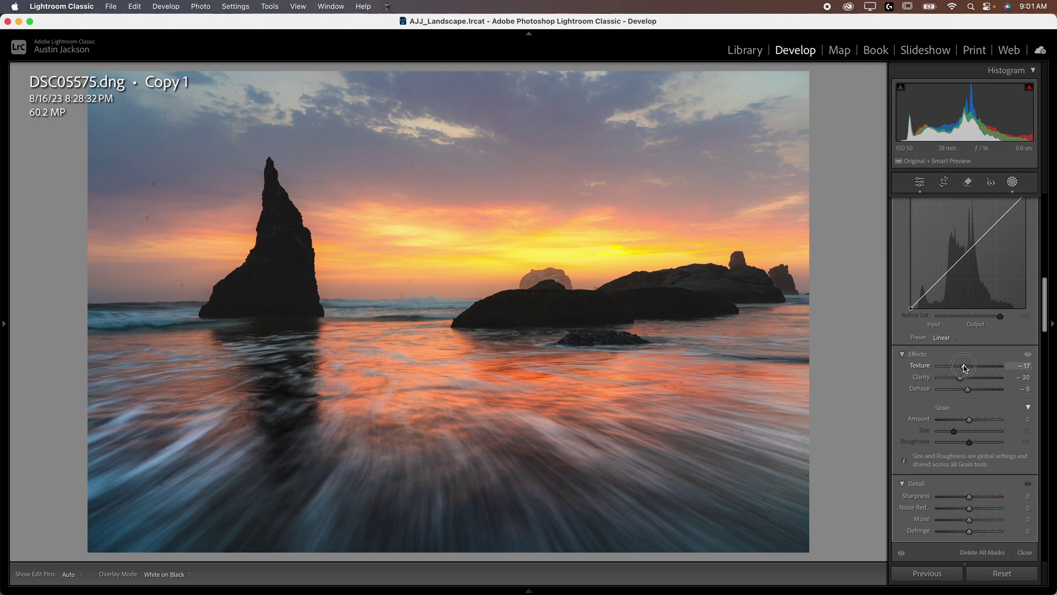
{"action": "left_click_drag", "start_coordinate": [964, 368], "coordinate": [964, 368]}
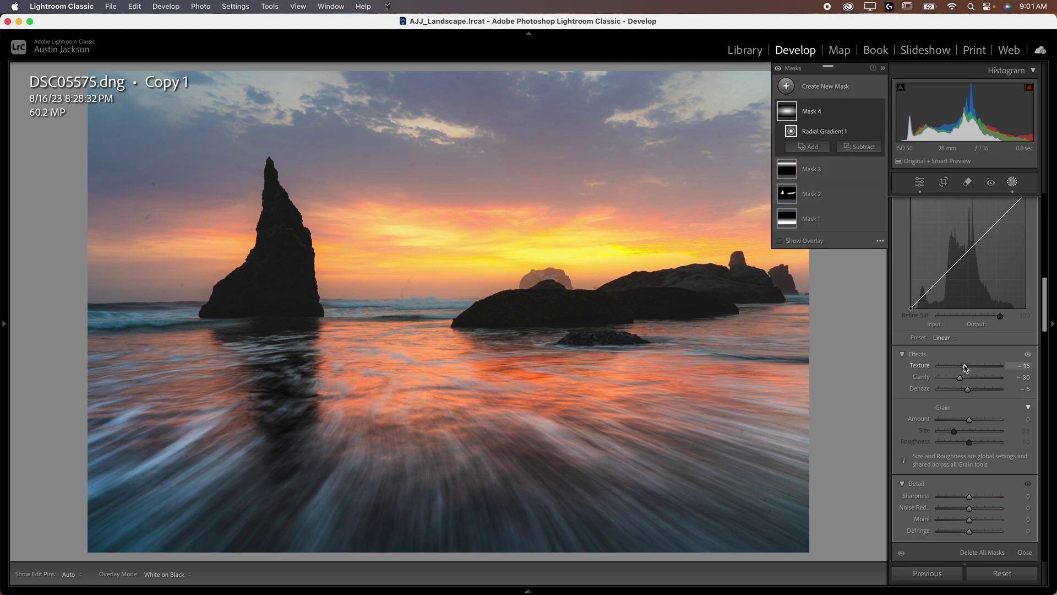
{"action": "scroll", "coordinate": [964, 368], "scroll_direction": "up", "scroll_amount": 10}
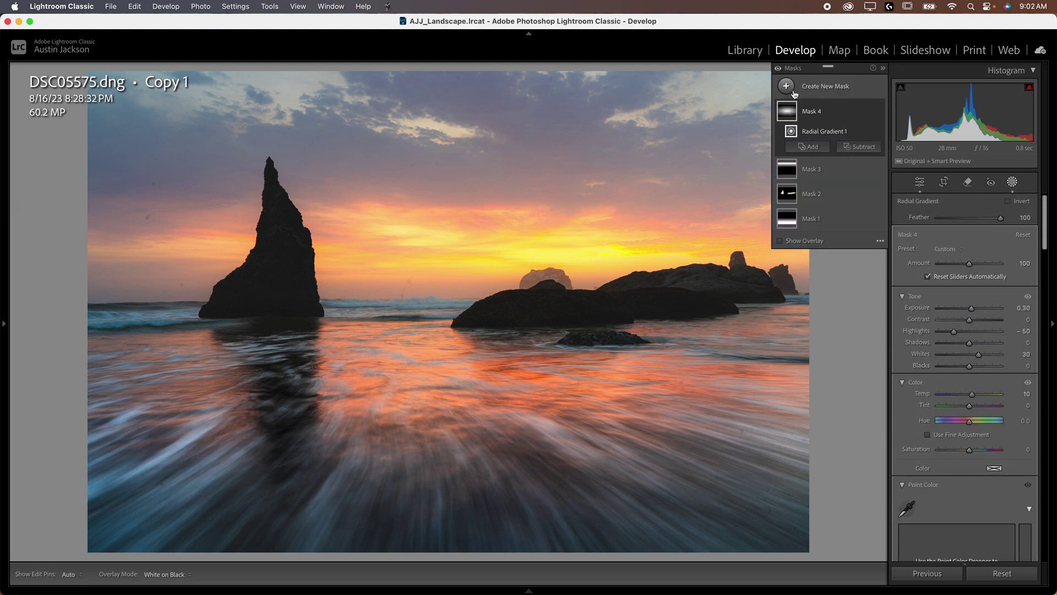
{"action": "left_click", "coordinate": [879, 112]}
{"action": "left_click", "coordinate": [879, 111]}
{"action": "left_click", "coordinate": [879, 112]}
{"action": "left_click", "coordinate": [879, 112]}
{"action": "left_click", "coordinate": [879, 111]}
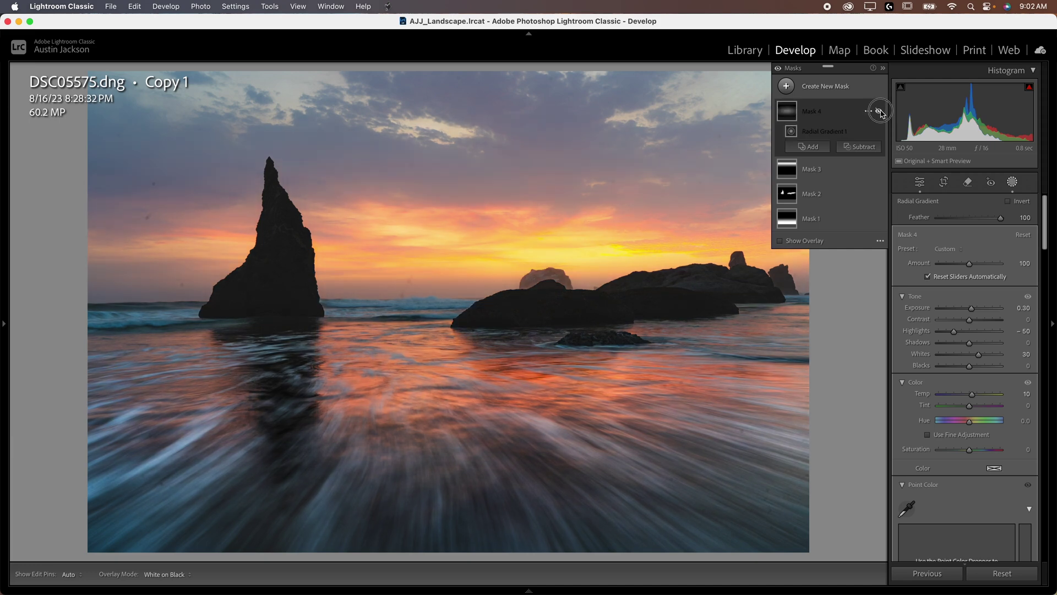
{"action": "left_click", "coordinate": [879, 111]}
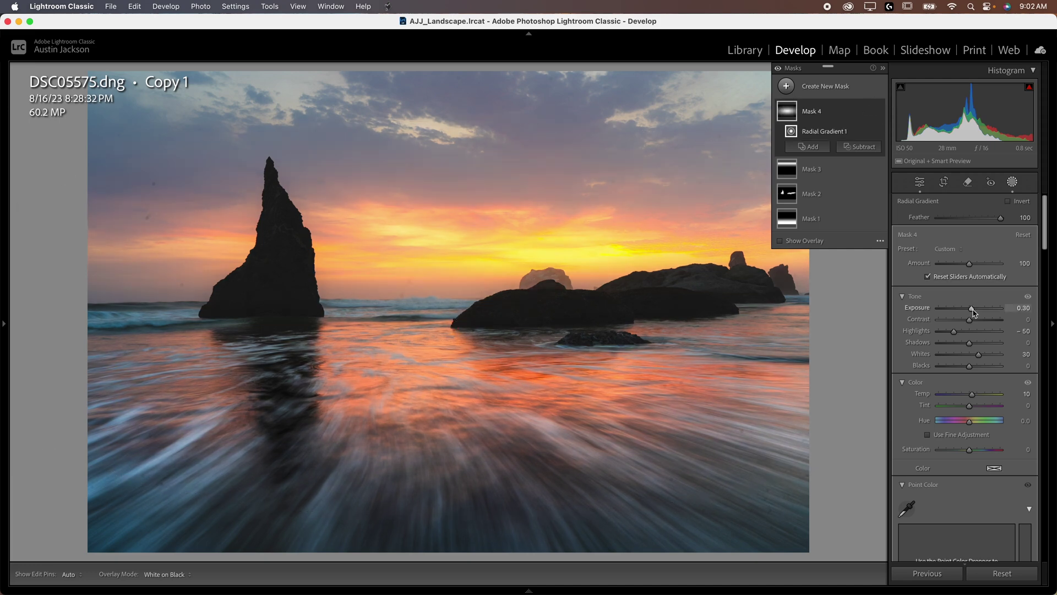
{"action": "left_click_drag", "start_coordinate": [973, 312], "coordinate": [974, 311]}
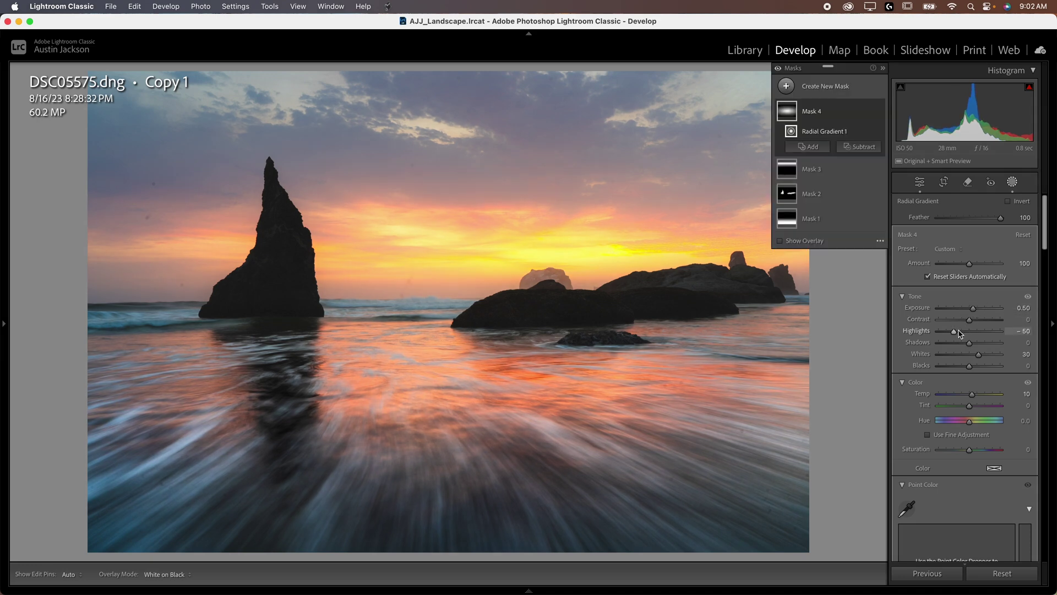
{"action": "left_click_drag", "start_coordinate": [955, 336], "coordinate": [952, 335]}
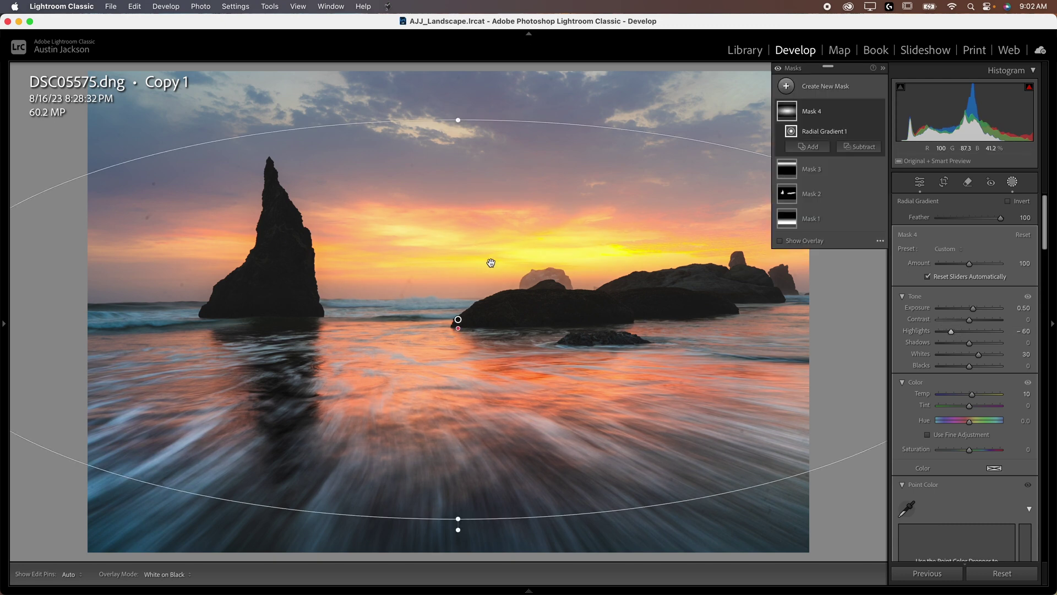
{"action": "left_click", "coordinate": [879, 112]}
{"action": "left_click", "coordinate": [879, 111]}
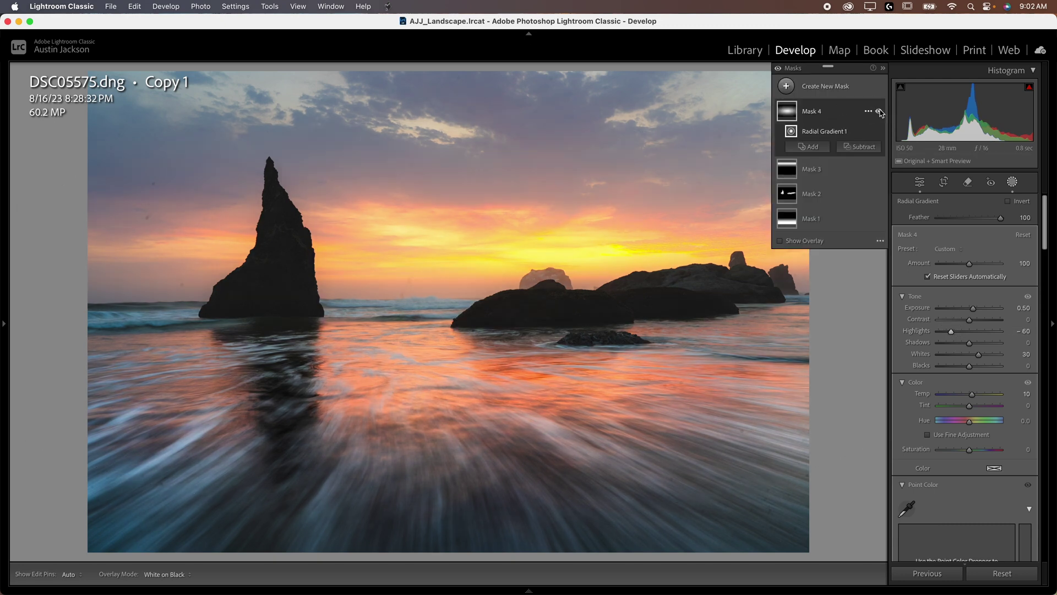
{"action": "left_click", "coordinate": [879, 112]}
{"action": "left_click", "coordinate": [879, 112]}
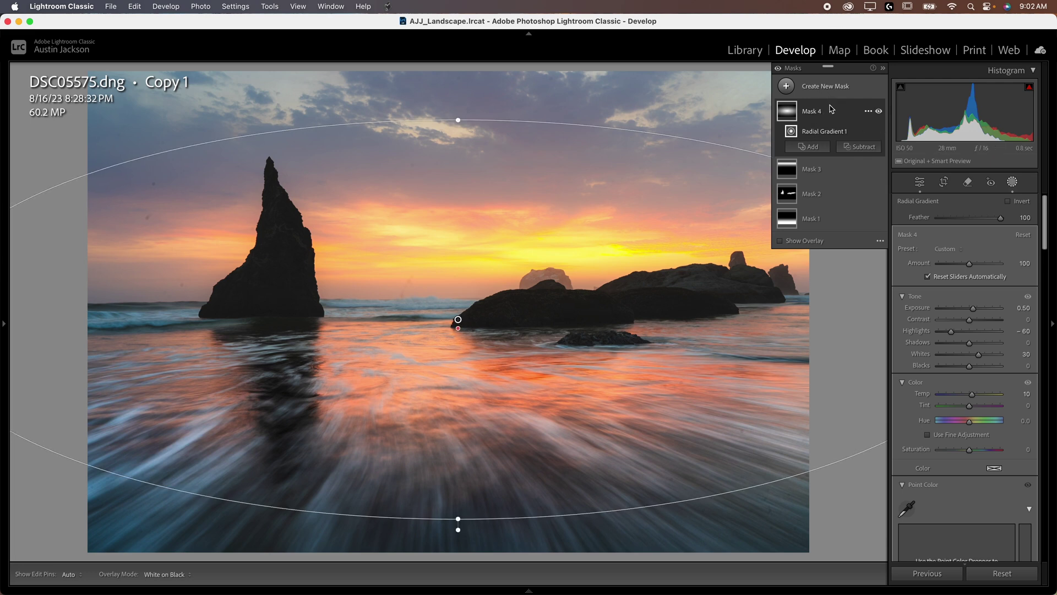
{"action": "left_click", "coordinate": [863, 148]}
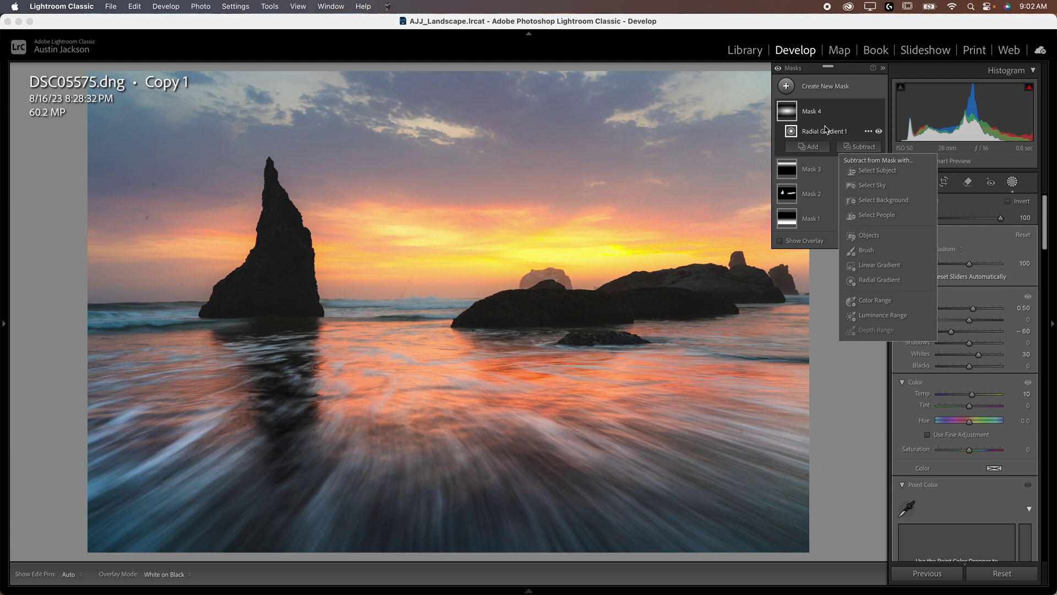
- Subtract a luminance range sampled from the dark sea stack, and move Mask 4's radial gradient slightly up
{"action": "left_click", "coordinate": [881, 317]}
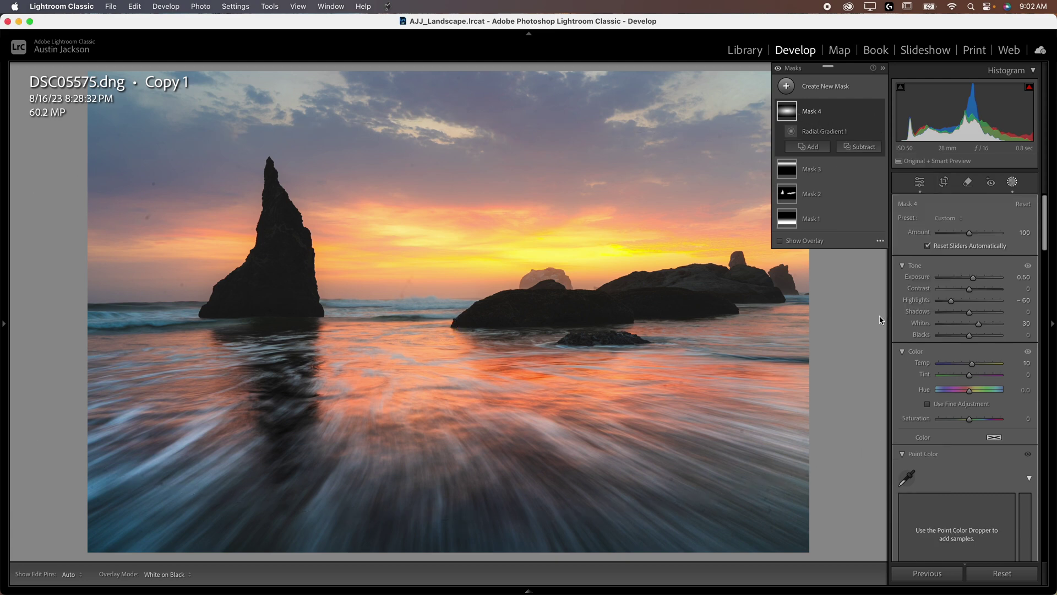
{"action": "left_click", "coordinate": [278, 256]}
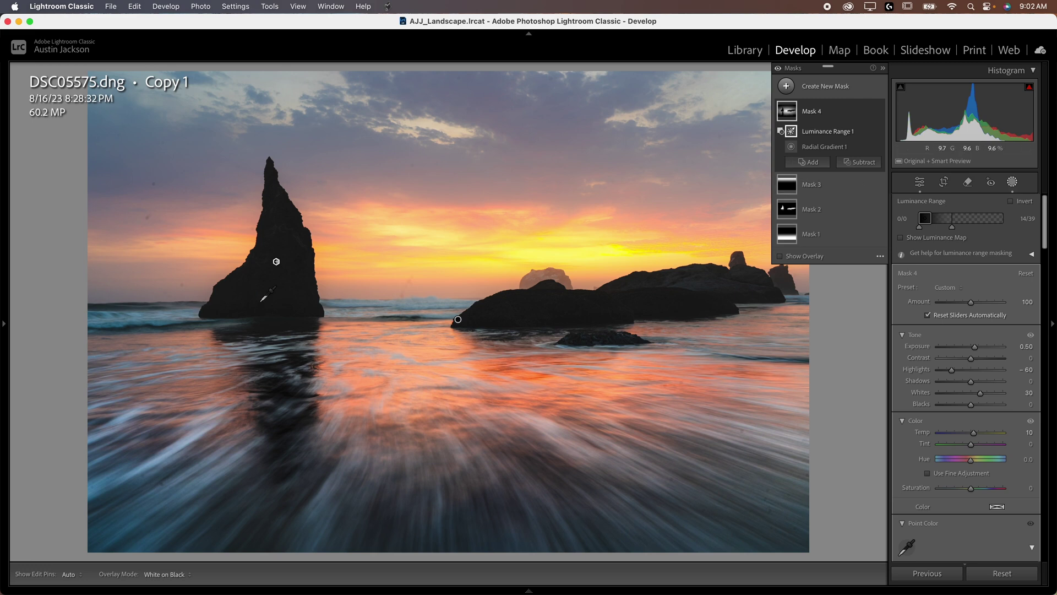
{"action": "mouse_move", "coordinate": [787, 120]}
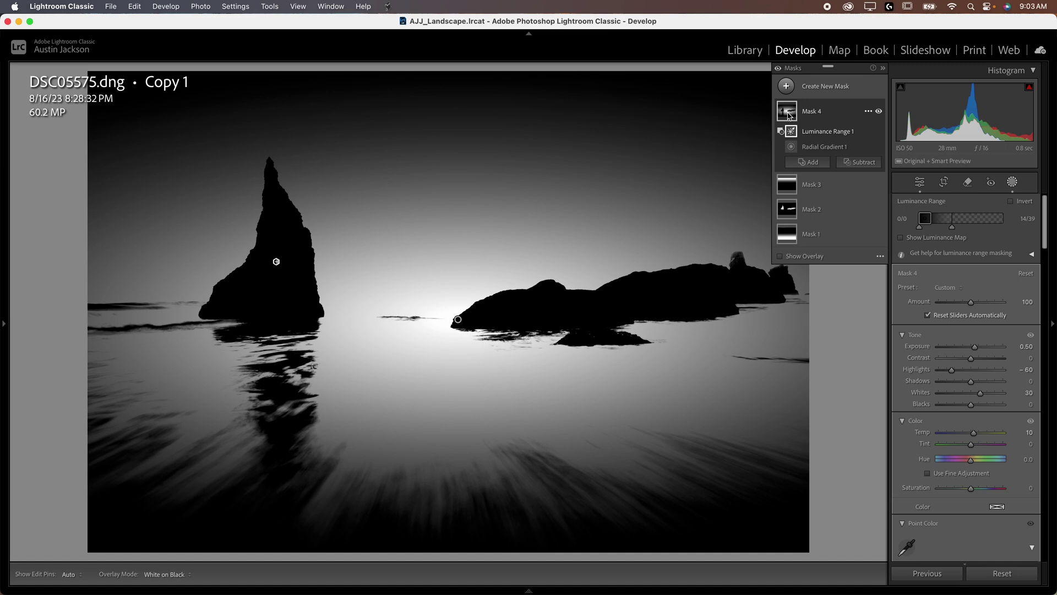
{"action": "left_click", "coordinate": [791, 147]}
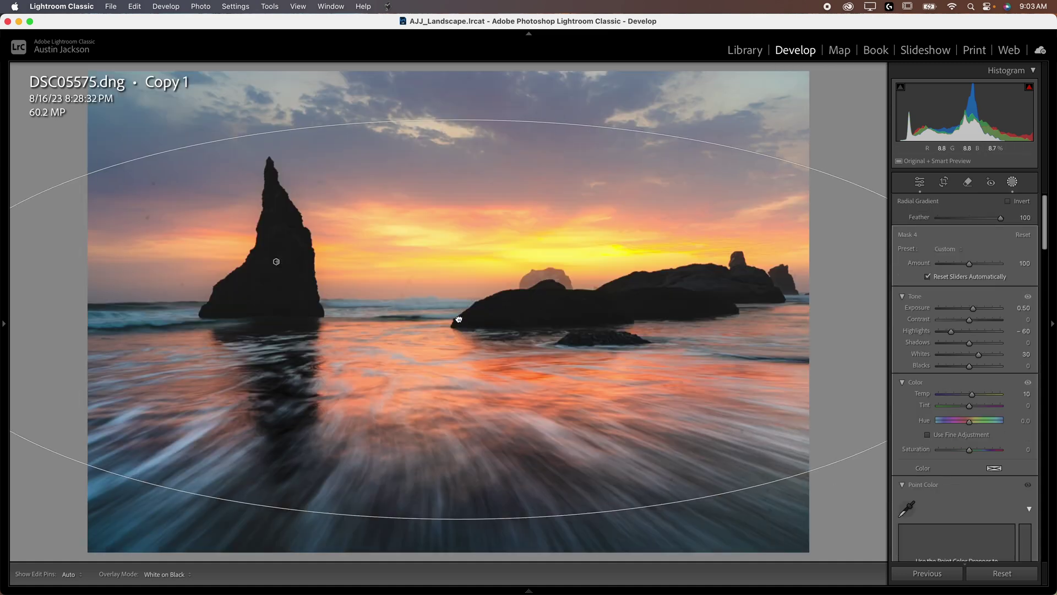
{"action": "left_click_drag", "start_coordinate": [458, 319], "coordinate": [459, 297]}
- Compare Mask 4's glow hidden and shown, keeping its Amount at 100
{"action": "mouse_move", "coordinate": [784, 118]}
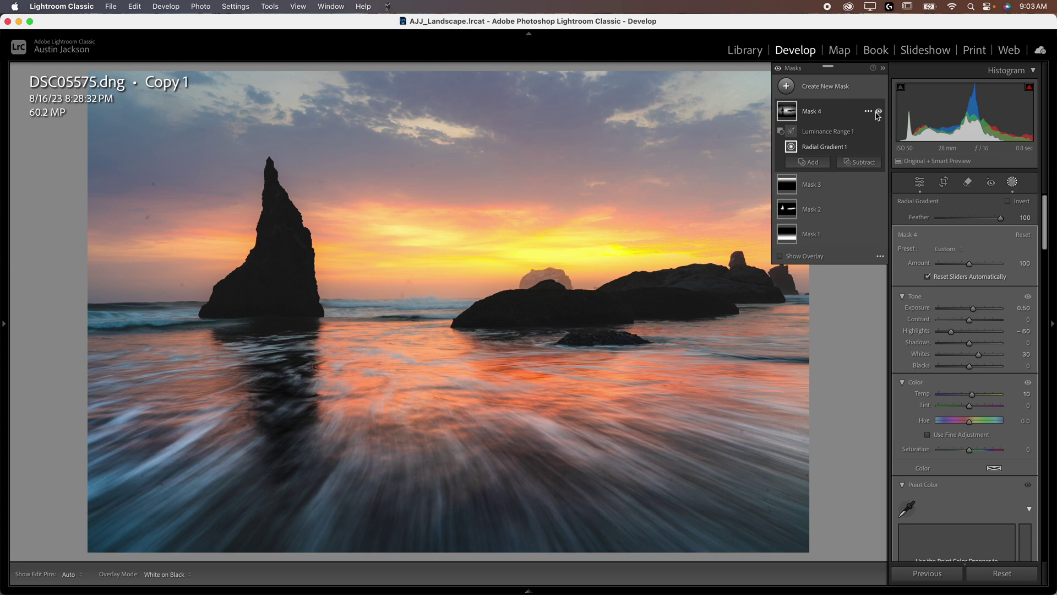
{"action": "left_click", "coordinate": [879, 112]}
{"action": "left_click", "coordinate": [880, 112]}
{"action": "left_click", "coordinate": [879, 111]}
{"action": "left_click", "coordinate": [879, 112]}
{"action": "mouse_move", "coordinate": [970, 267]}
{"action": "left_mouse_down"}
{"action": "mouse_move", "coordinate": [956, 267]}
{"action": "mouse_move", "coordinate": [970, 266]}
{"action": "left_mouse_up"}
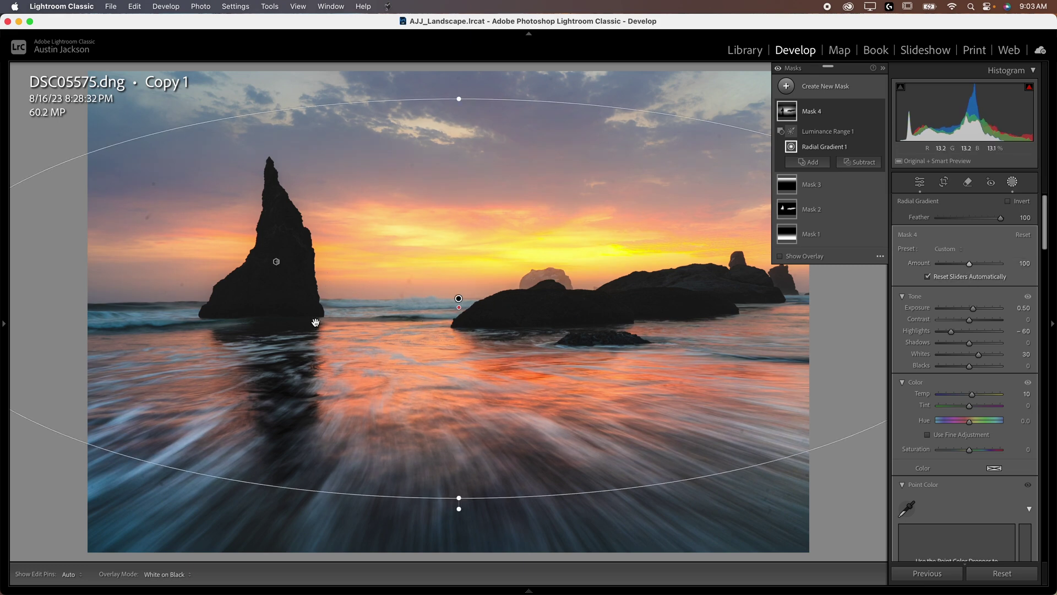
- Create a user develop preset named 'Orton Effect' that includes only Mask 4
{"action": "left_click", "coordinate": [5, 323]}
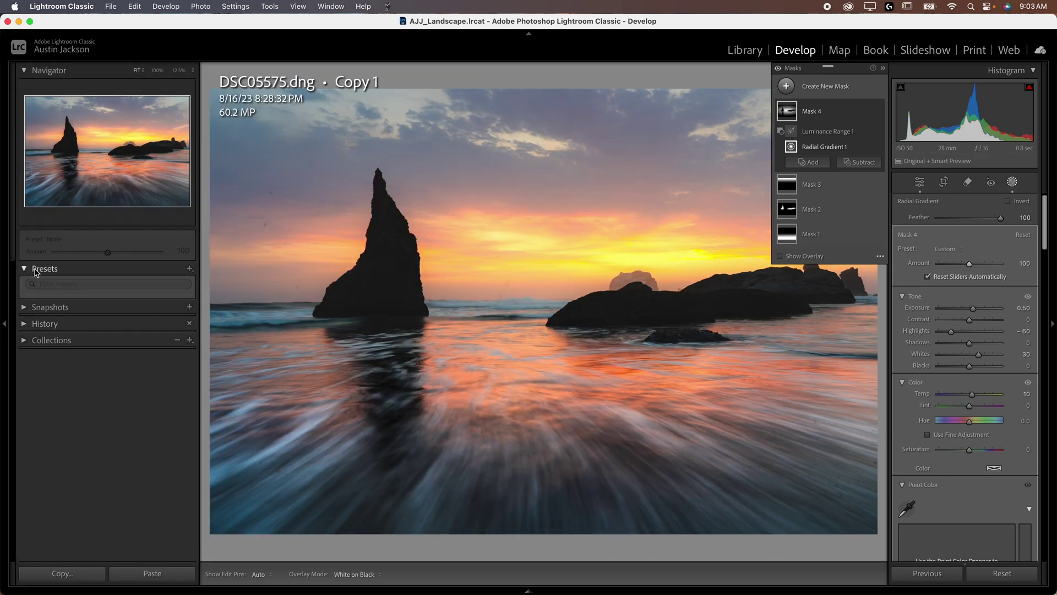
{"action": "left_click", "coordinate": [190, 269]}
{"action": "left_click", "coordinate": [201, 281]}
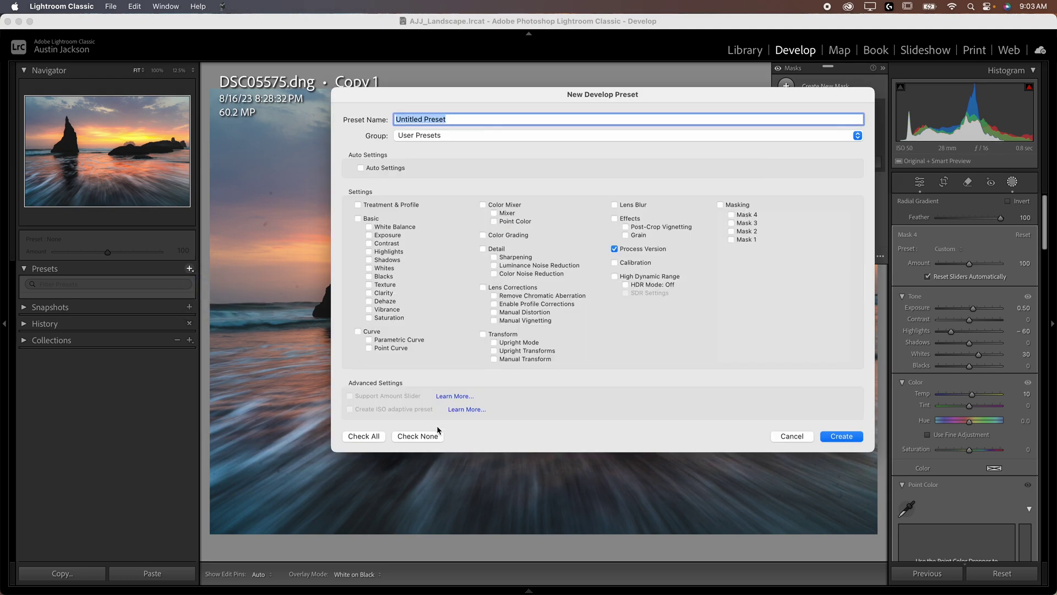
{"action": "left_click", "coordinate": [411, 439]}
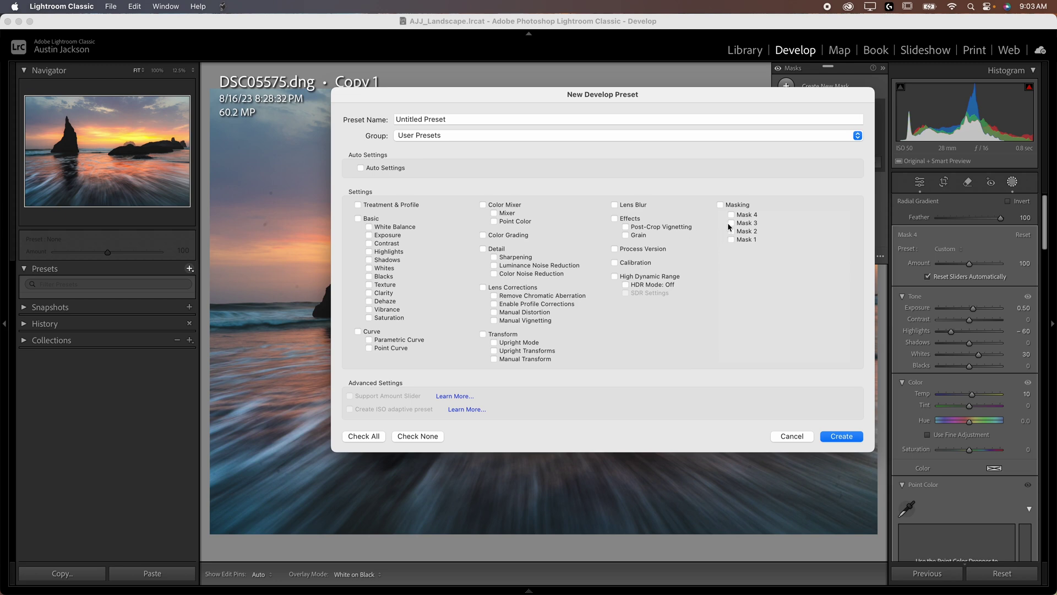
{"action": "left_click_drag", "start_coordinate": [740, 95], "coordinate": [428, 125]}
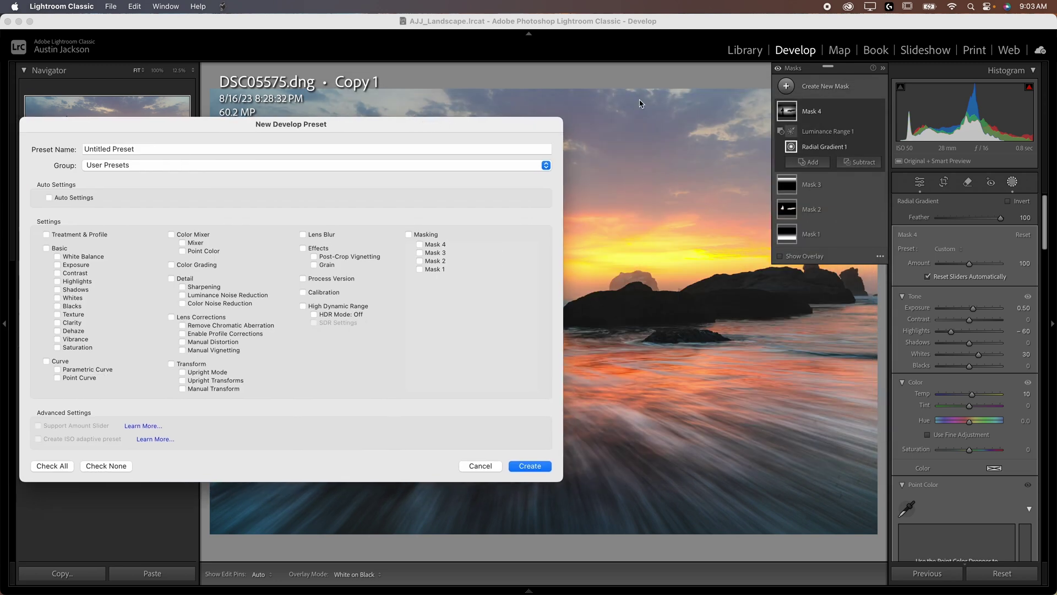
{"action": "left_click", "coordinate": [421, 244]}
{"action": "left_click_drag", "start_coordinate": [392, 135], "coordinate": [612, 105]}
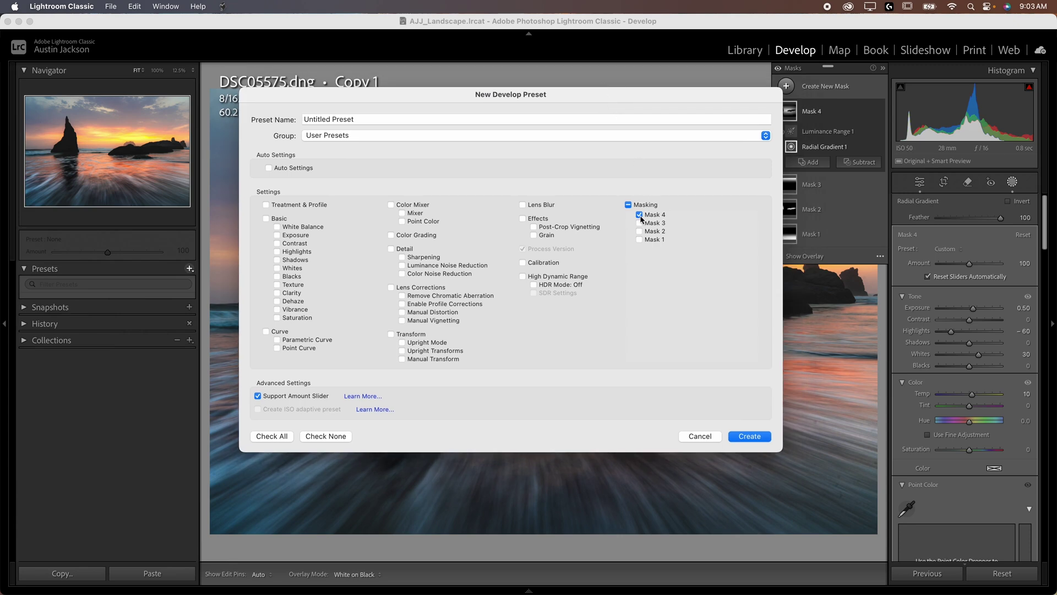
{"action": "left_click", "coordinate": [366, 118]}
{"action": "type", "text": "Orton Effect"}
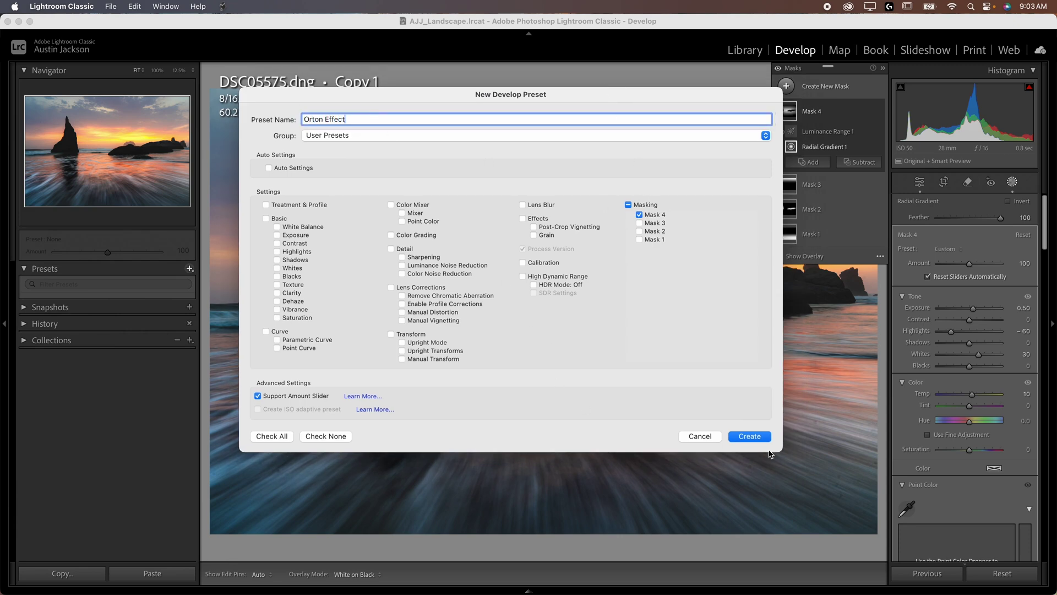
{"action": "left_click", "coordinate": [750, 436]}
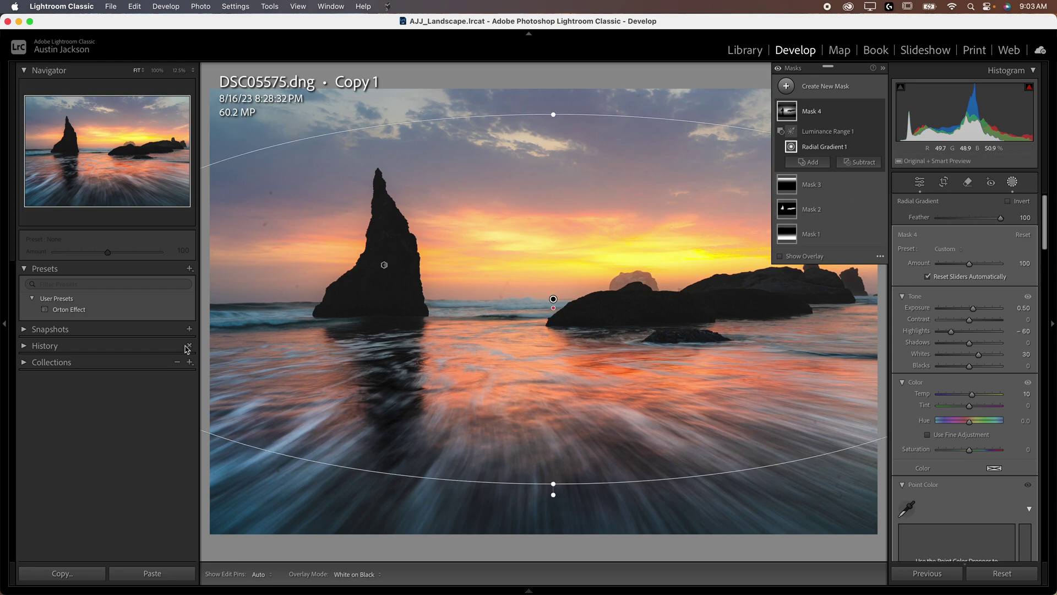
- Apply the Orton Effect preset to the saguaro cactus photo _DSC7738.dng
{"action": "mouse_move", "coordinate": [55, 584]}
{"action": "left_click", "coordinate": [89, 547]}
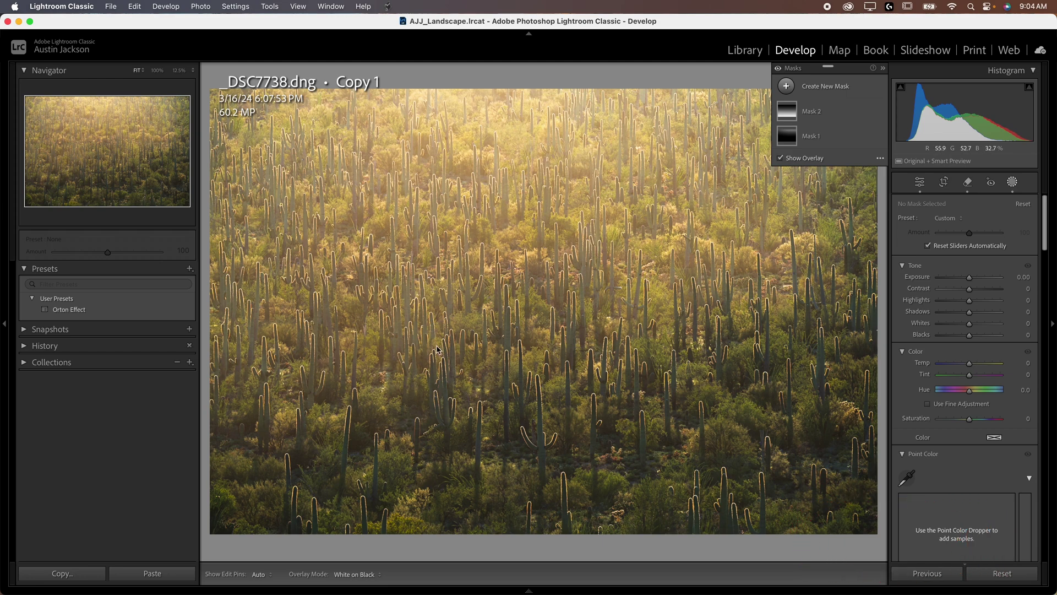
{"action": "left_click", "coordinate": [60, 311]}
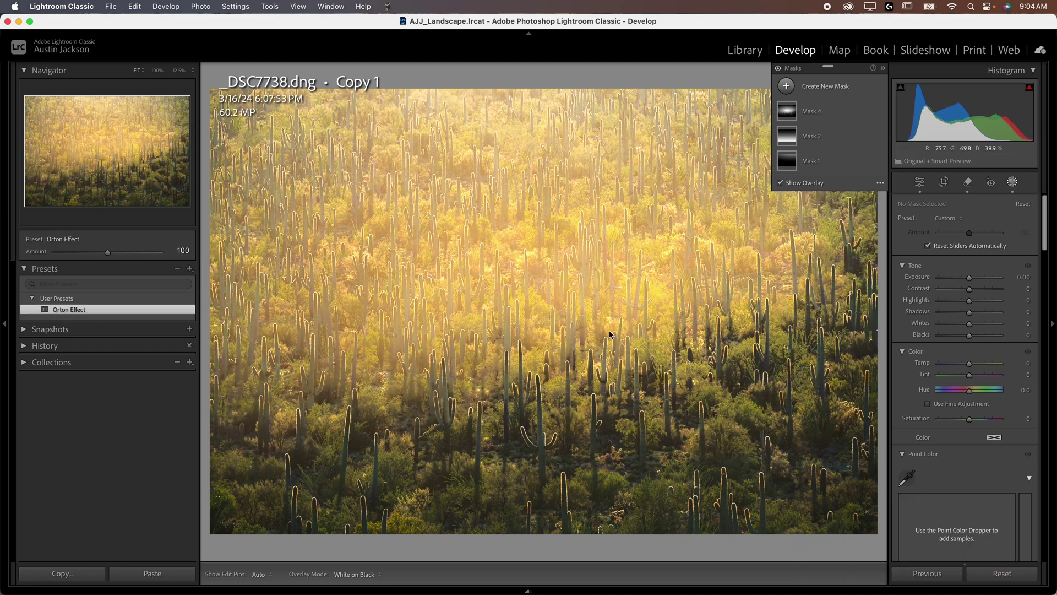
{"action": "left_click", "coordinate": [4, 324]}
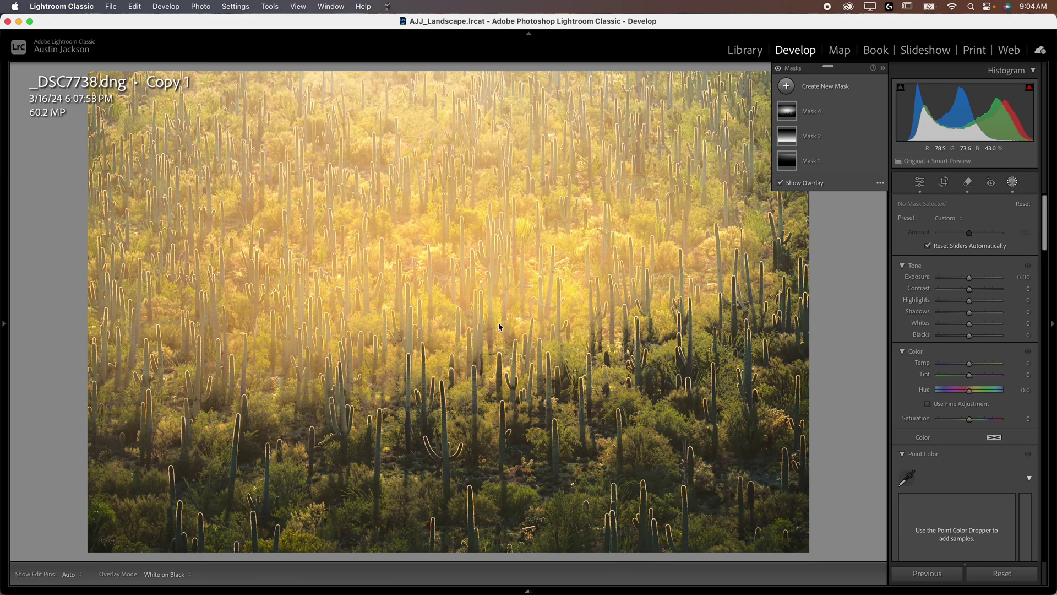
- Select Mask 4 and compare the cactus photo with its glow hidden and shown
{"action": "left_click", "coordinate": [812, 114]}
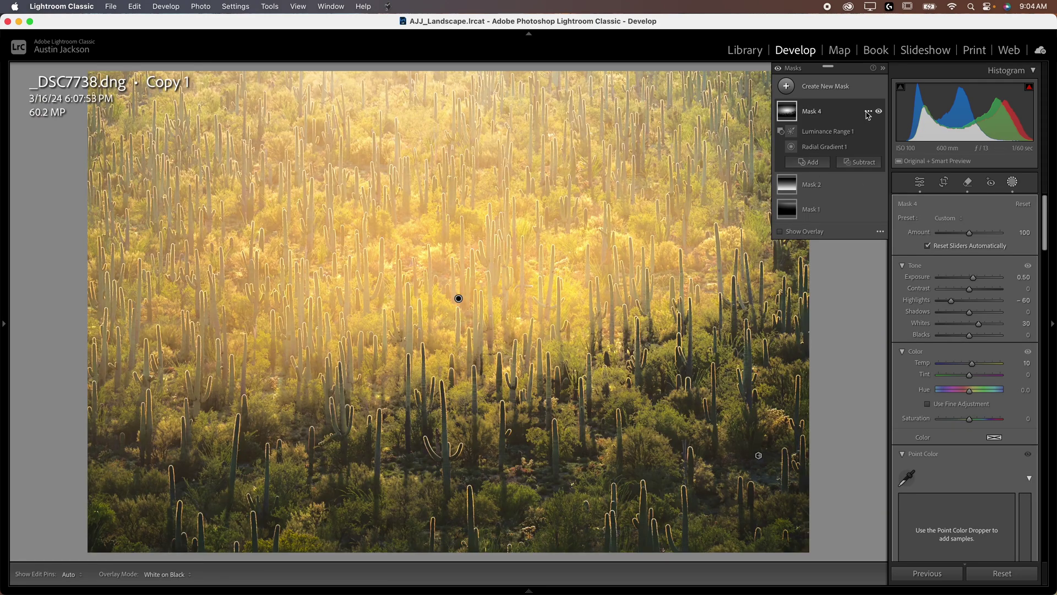
{"action": "left_click", "coordinate": [879, 111]}
{"action": "left_click", "coordinate": [880, 111]}
{"action": "left_click", "coordinate": [880, 112]}
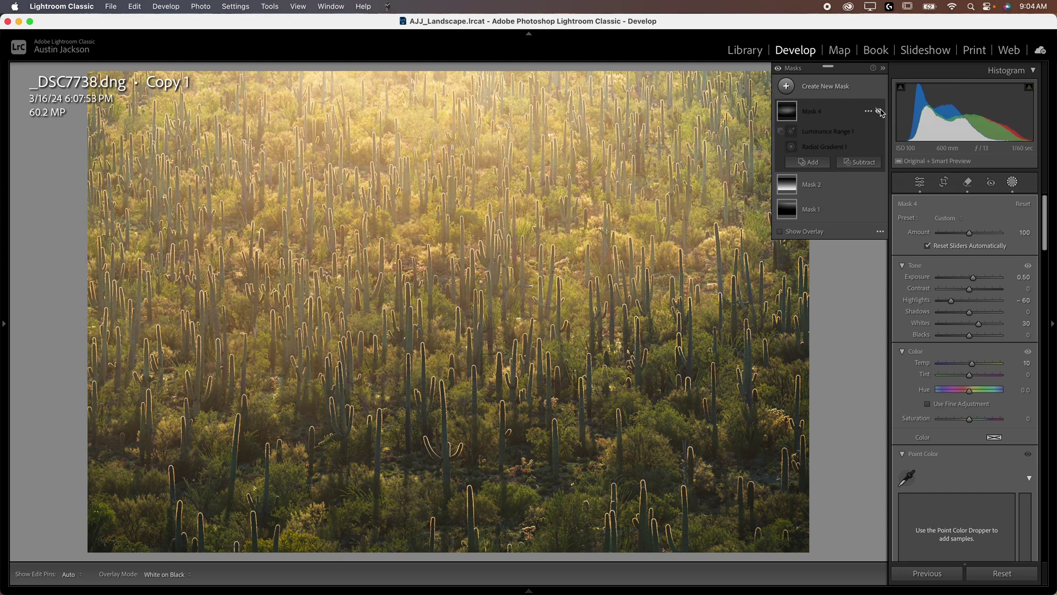
{"action": "left_click", "coordinate": [879, 112]}
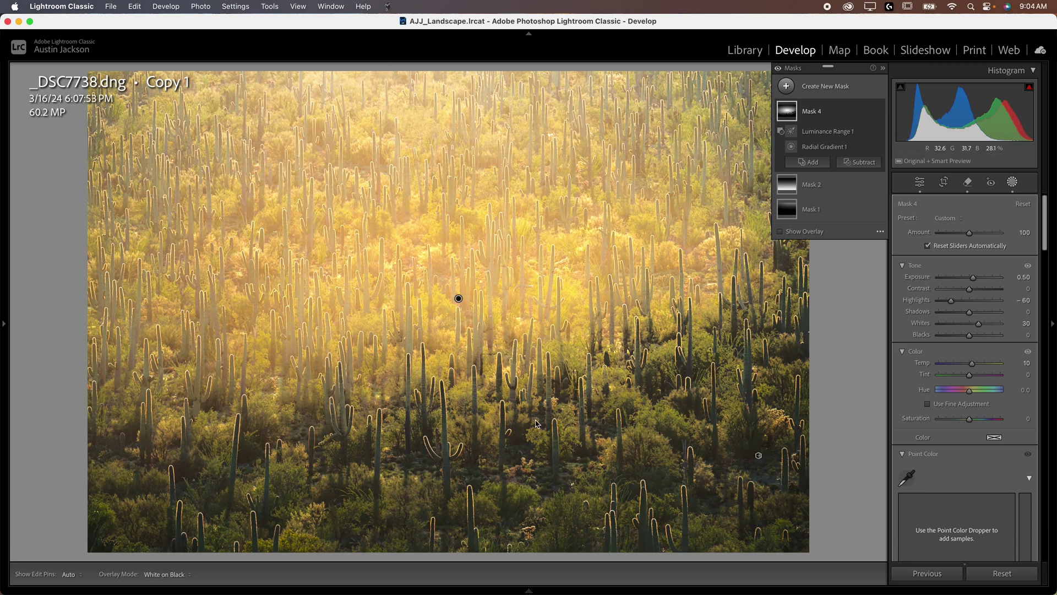
{"action": "left_click", "coordinate": [803, 149]}
- Move Mask 4's ellipse higher on the cactus photo and make it wider and taller
{"action": "left_click_drag", "start_coordinate": [458, 299], "coordinate": [427, 168]}
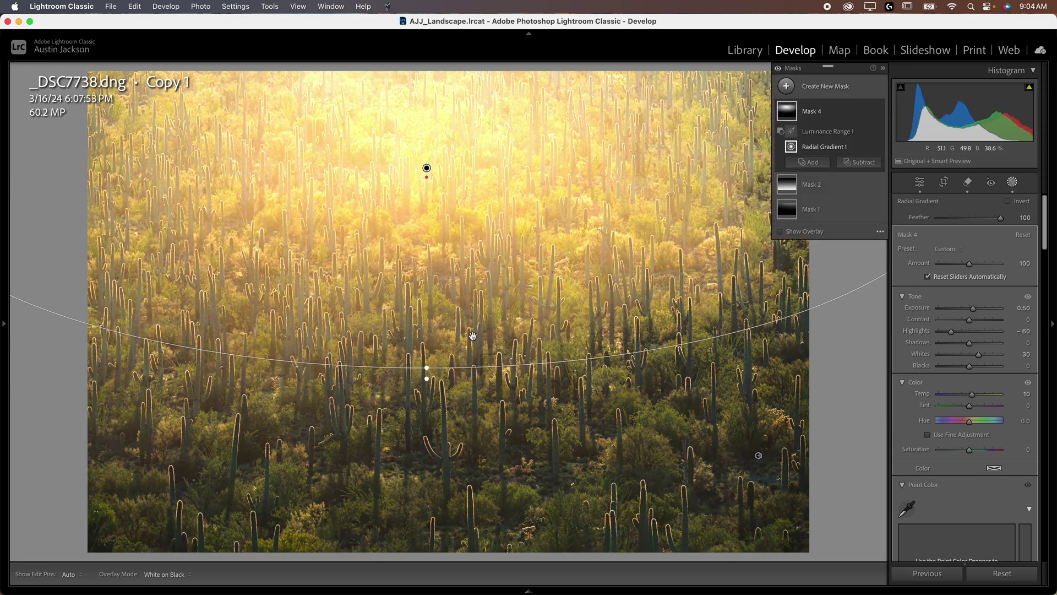
{"action": "left_click_drag", "start_coordinate": [427, 368], "coordinate": [511, 231]}
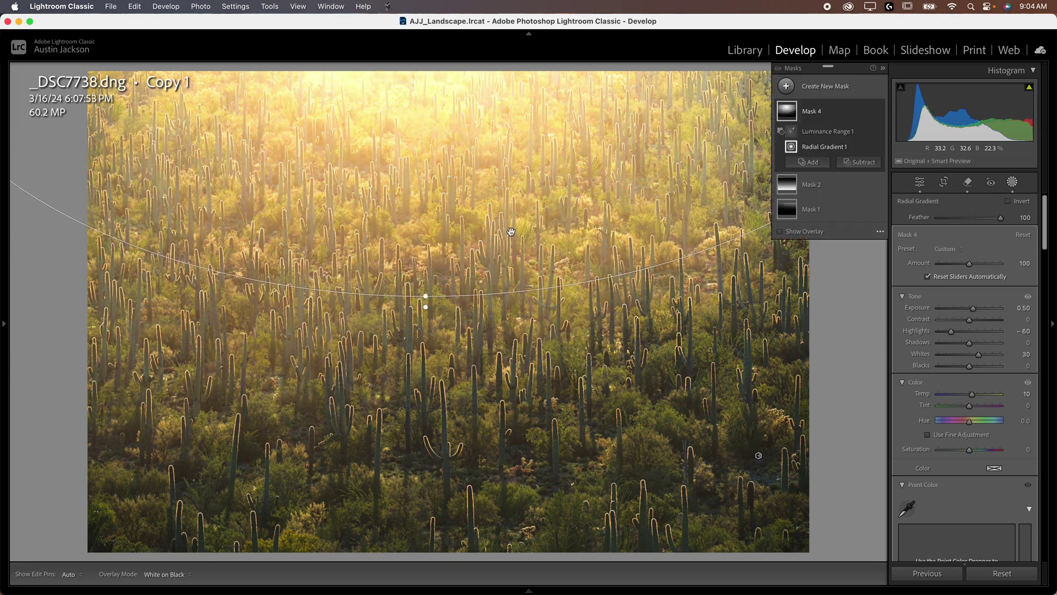
{"action": "left_click_drag", "start_coordinate": [426, 302], "coordinate": [535, 356]}
{"action": "key", "text": "super+minus"}
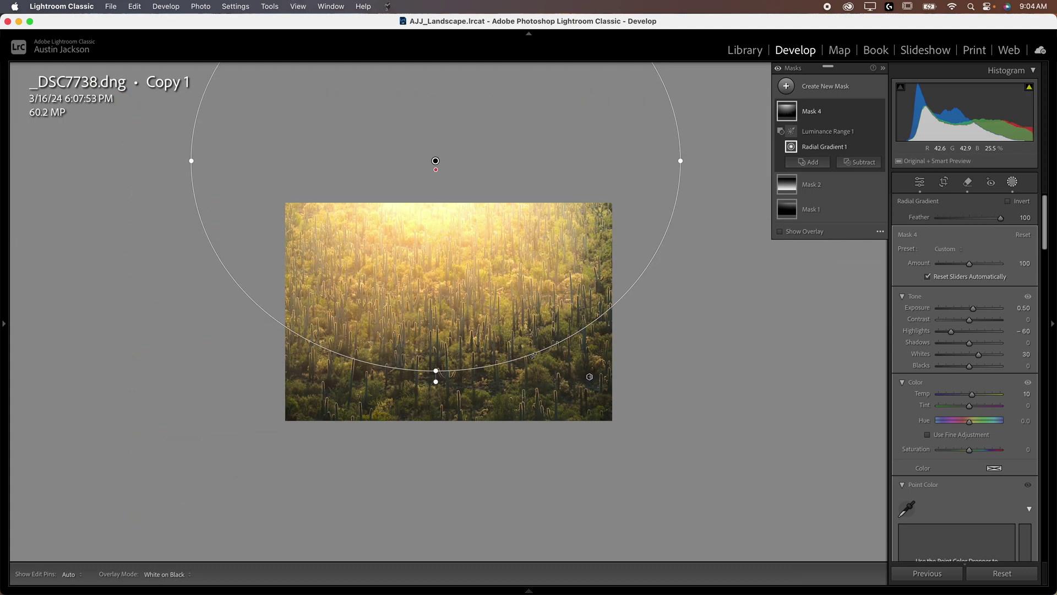
{"action": "left_click_drag", "start_coordinate": [683, 161], "coordinate": [808, 161]}
{"action": "left_click_drag", "start_coordinate": [628, 254], "coordinate": [633, 250]}
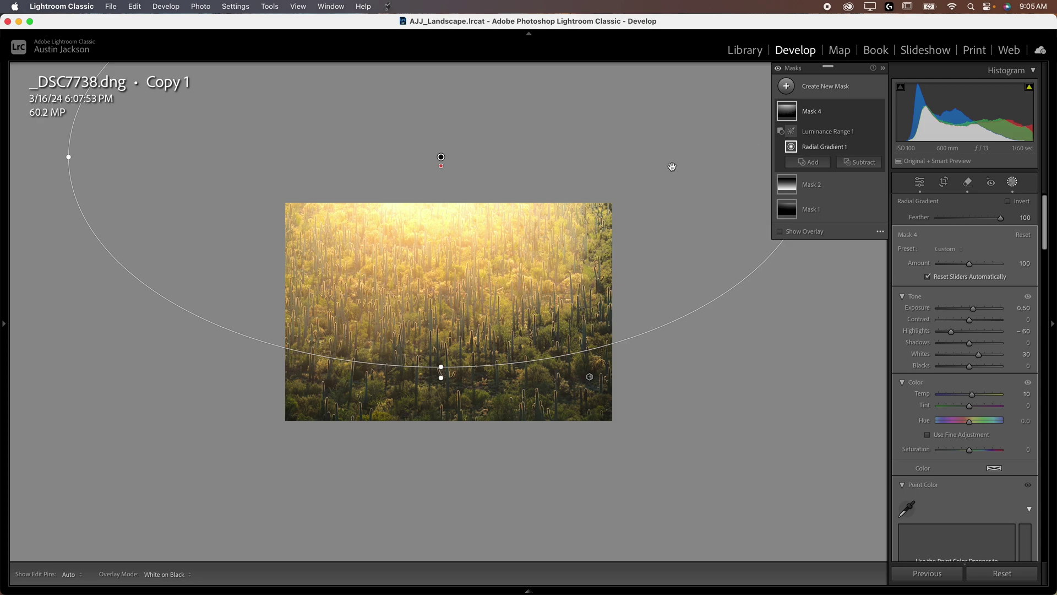
{"action": "key", "text": "super+equal"}
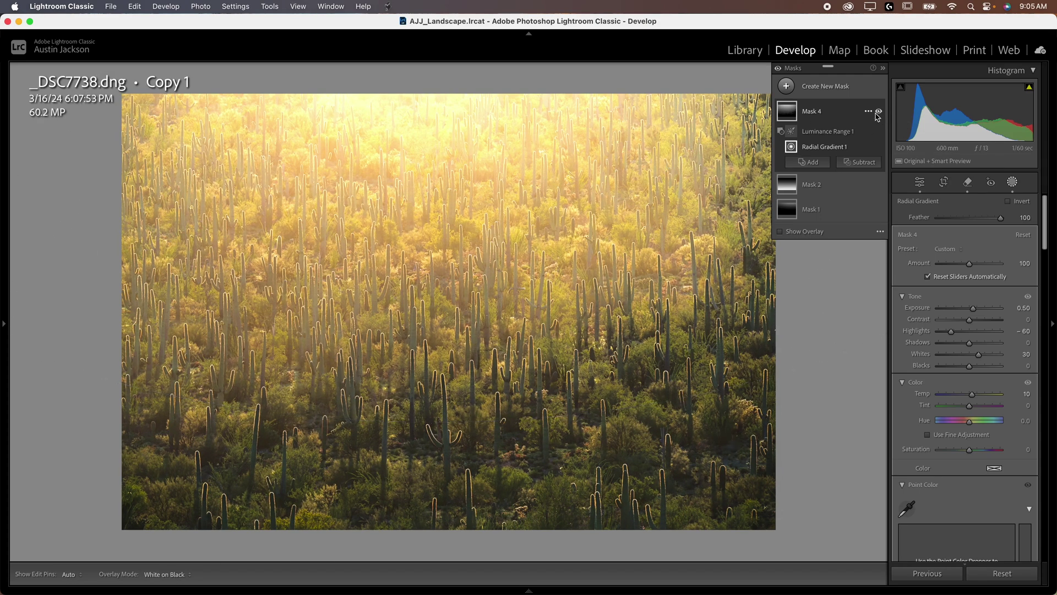
- Set Mask 4 to Exposure 0.28, Temp 4 and Saturation −6 on the cactus photo
{"action": "mouse_move", "coordinate": [790, 113]}
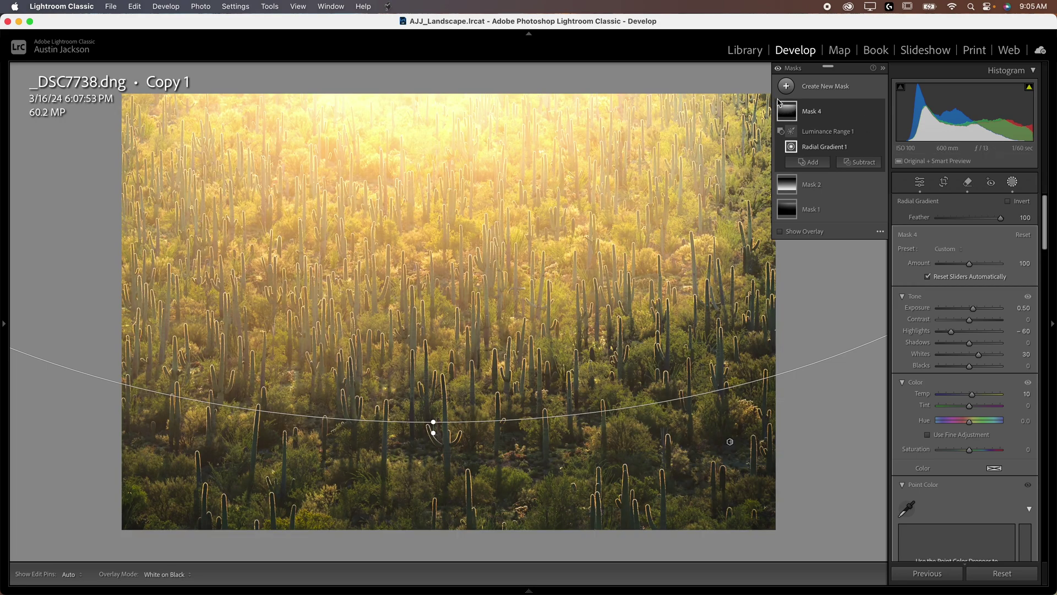
{"action": "left_click", "coordinate": [878, 111]}
{"action": "left_click", "coordinate": [879, 111]}
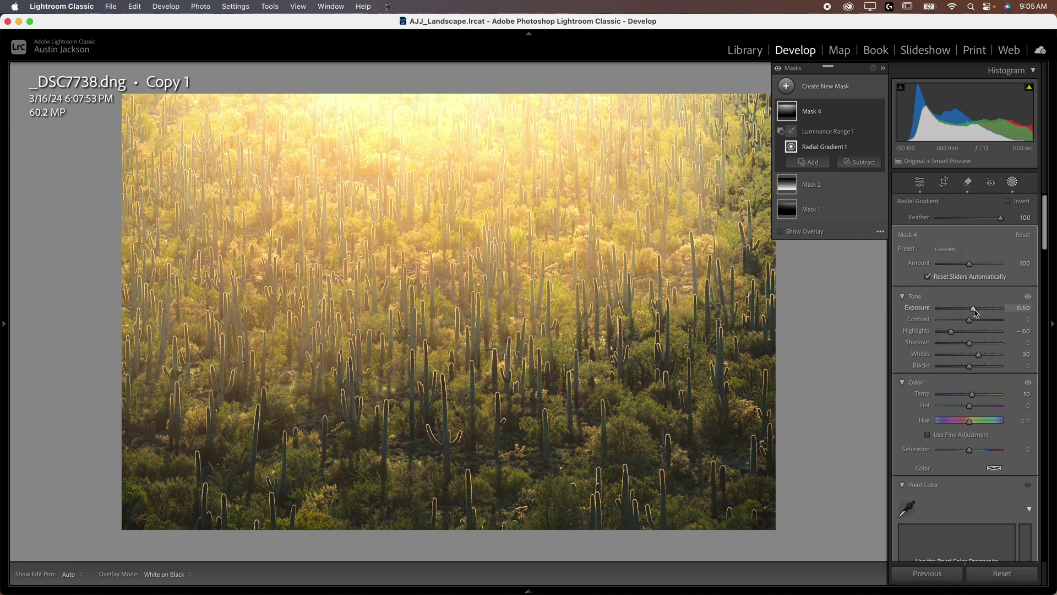
{"action": "left_click_drag", "start_coordinate": [974, 312], "coordinate": [971, 310]}
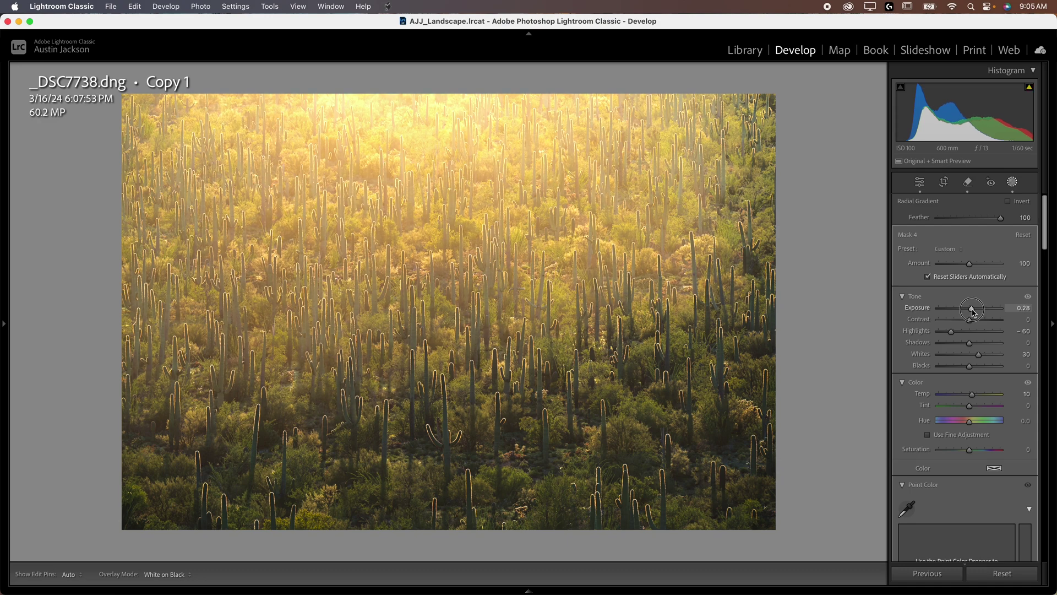
{"action": "double_click", "coordinate": [972, 395]}
{"action": "mouse_move", "coordinate": [972, 397]}
{"action": "left_mouse_down"}
{"action": "mouse_move", "coordinate": [967, 412]}
{"action": "mouse_move", "coordinate": [981, 412]}
{"action": "mouse_move", "coordinate": [967, 410]}
{"action": "left_mouse_up"}
{"action": "scroll", "coordinate": [970, 397], "scroll_direction": "down", "scroll_amount": 1}
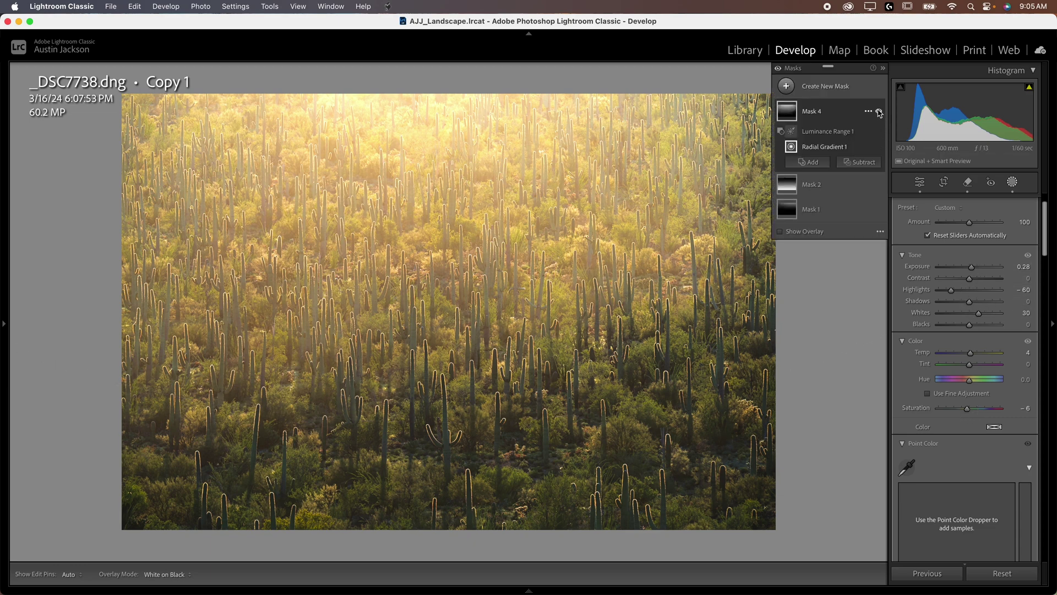
- Toggle Mask 4 off and on to compare the subtler glow
{"action": "left_click", "coordinate": [879, 111]}
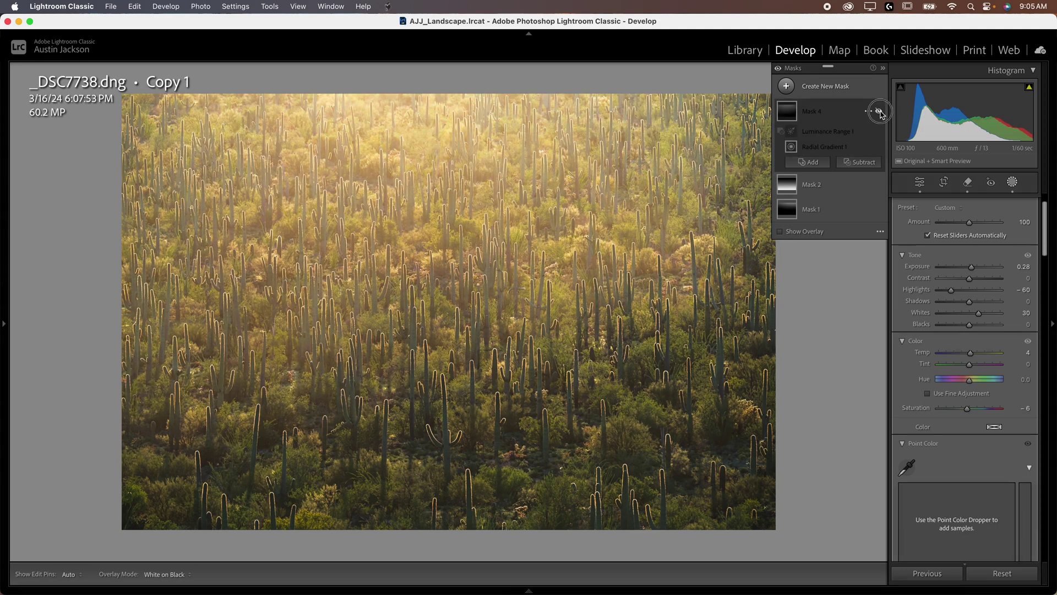
{"action": "left_click", "coordinate": [879, 112]}
{"action": "left_click", "coordinate": [879, 112]}
{"action": "left_click", "coordinate": [879, 111]}
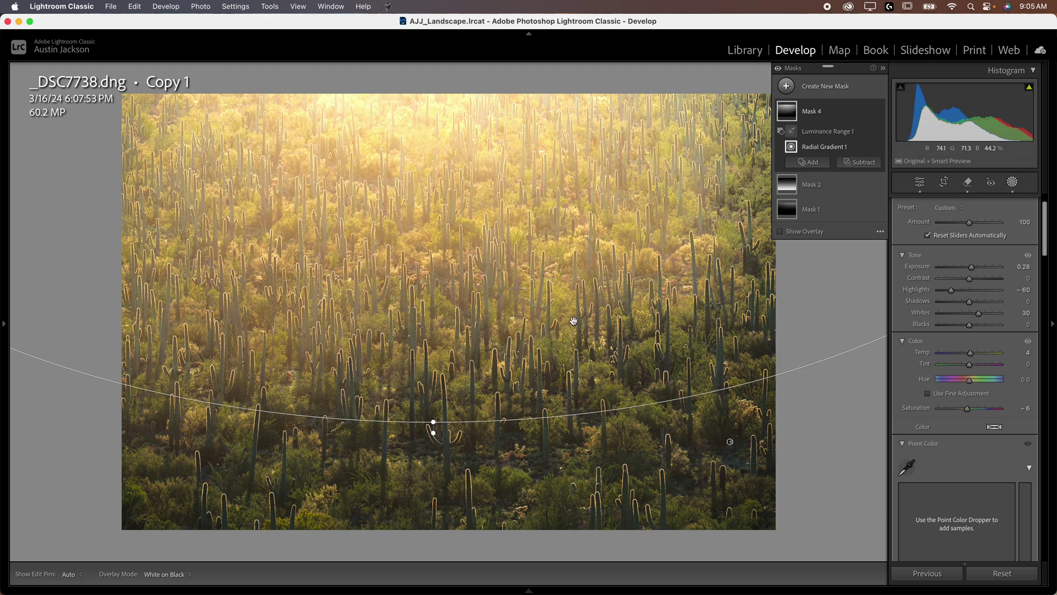
- Apply the Orton Effect user preset to the lake sunset photo DSC06179
{"action": "left_click", "coordinate": [153, 545]}
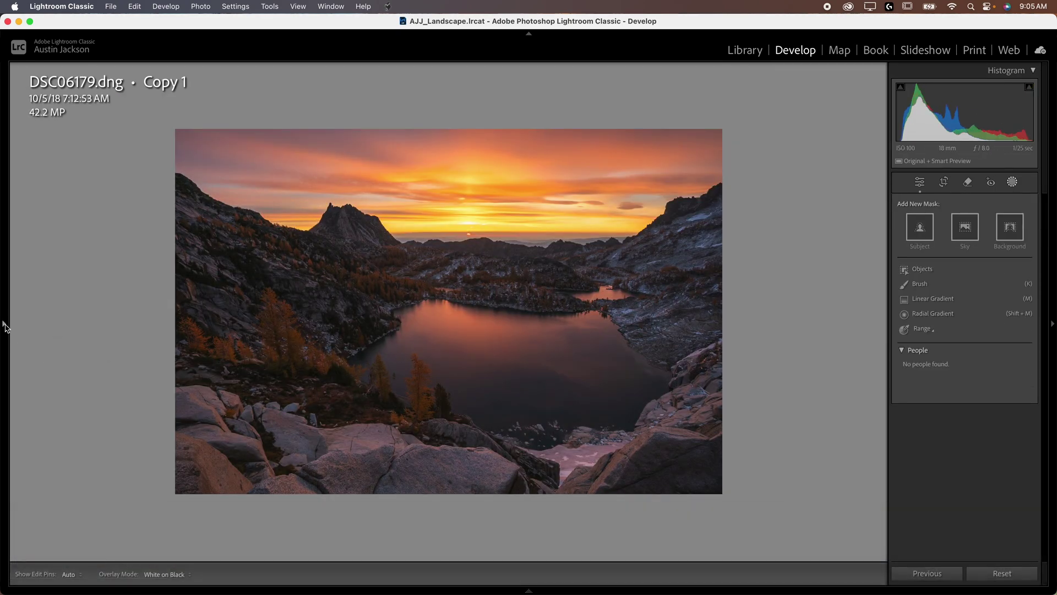
{"action": "left_click", "coordinate": [4, 326]}
{"action": "left_click", "coordinate": [32, 298]}
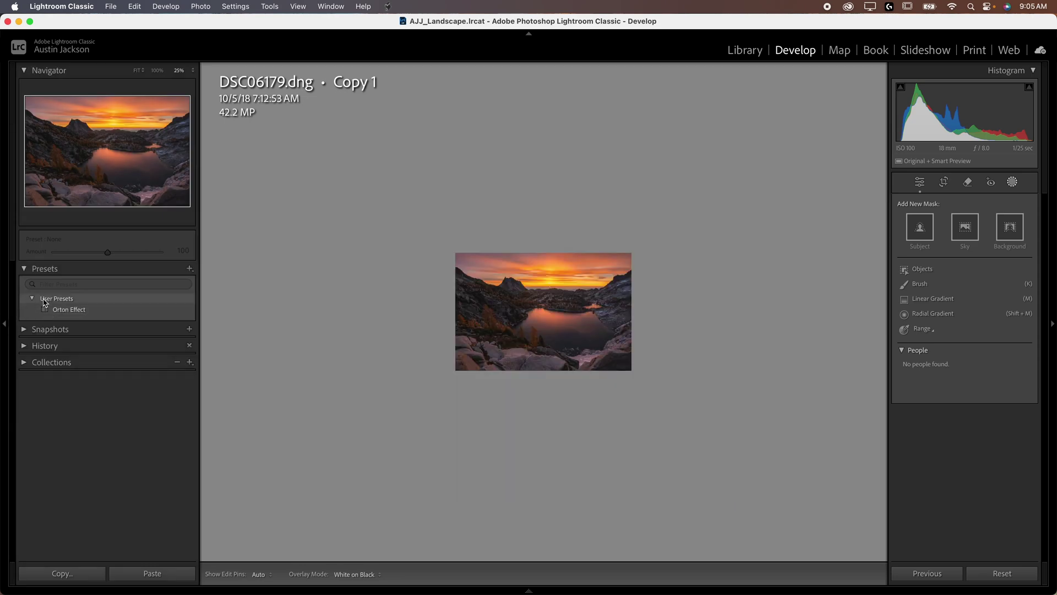
{"action": "left_click", "coordinate": [70, 310]}
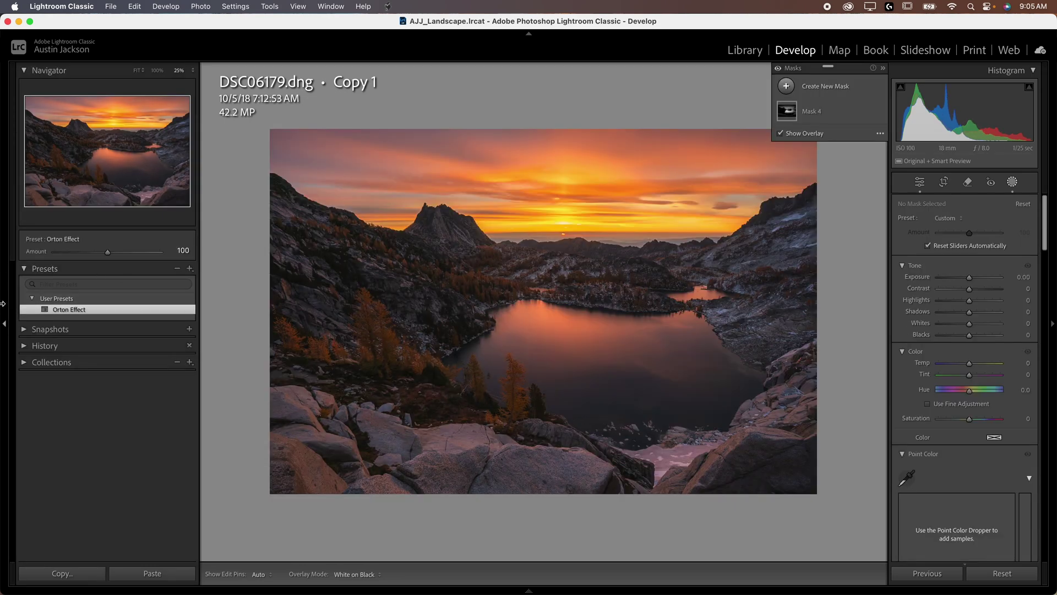
{"action": "left_click", "coordinate": [4, 323]}
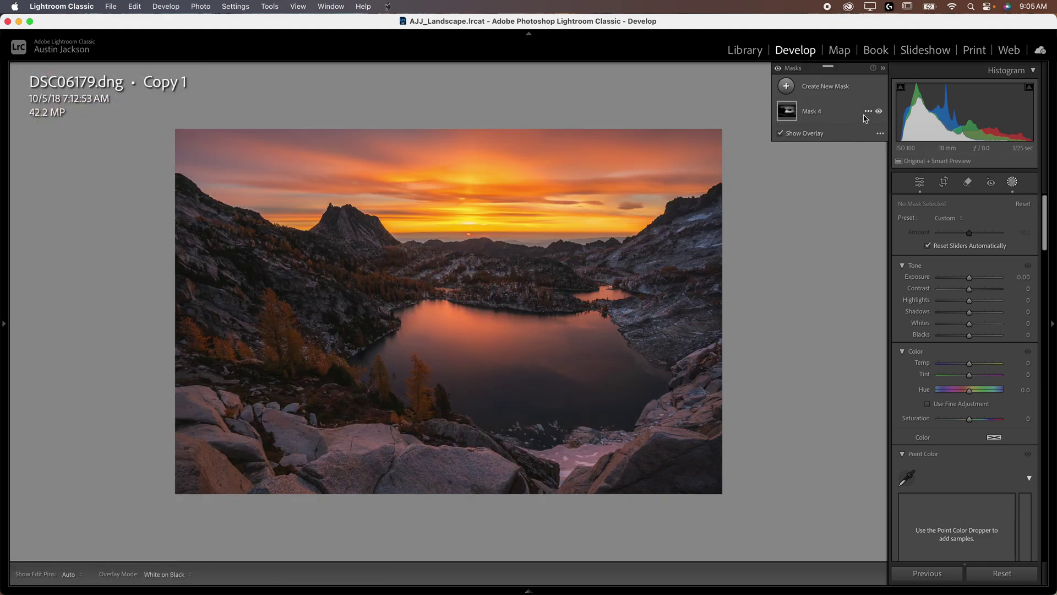
- Compare the lake photo with the Orton glow hidden and shown
{"action": "left_click", "coordinate": [879, 112]}
{"action": "left_click", "coordinate": [880, 111]}
{"action": "left_click", "coordinate": [879, 112]}
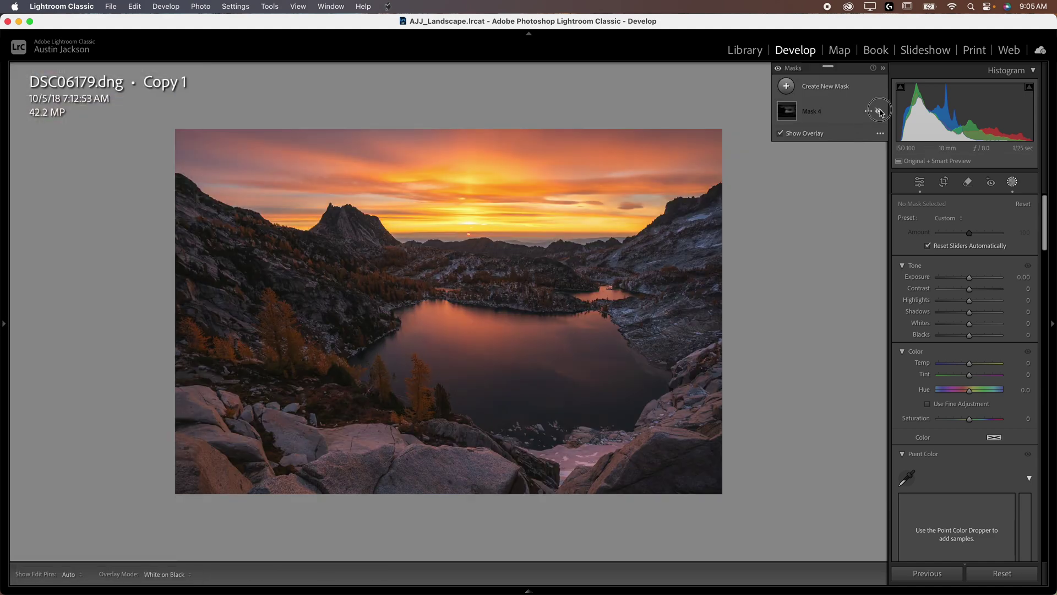
{"action": "left_click", "coordinate": [879, 112]}
{"action": "left_click", "coordinate": [879, 112]}
{"action": "left_click", "coordinate": [879, 112]}
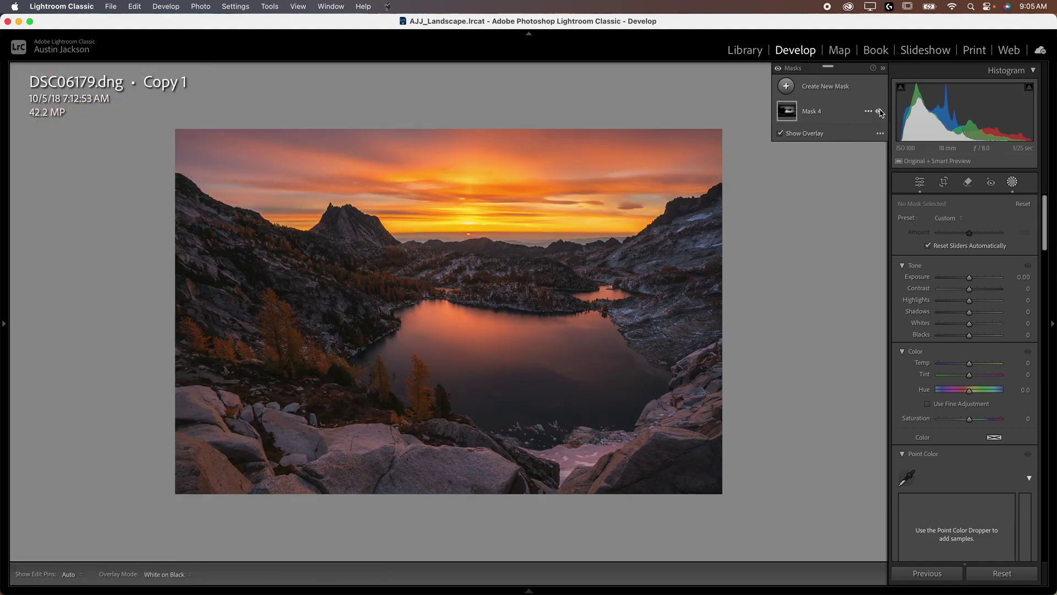
{"action": "left_click", "coordinate": [879, 112]}
{"action": "left_click", "coordinate": [879, 112]}
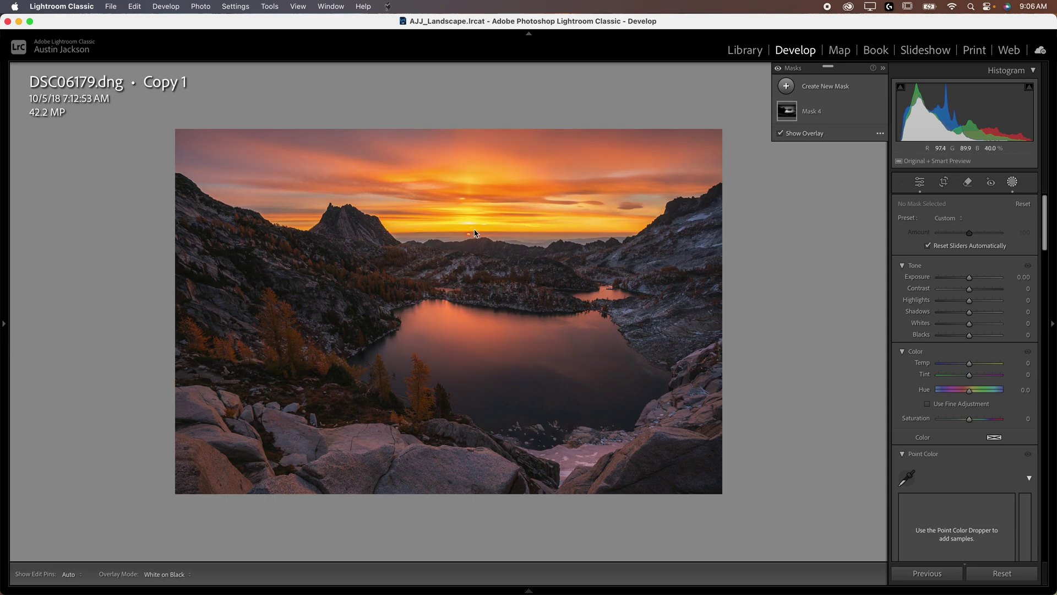
- Select Mask 4 to view its settings, Exposure 0.50 and Temp 10
{"action": "mouse_move", "coordinate": [875, 113]}
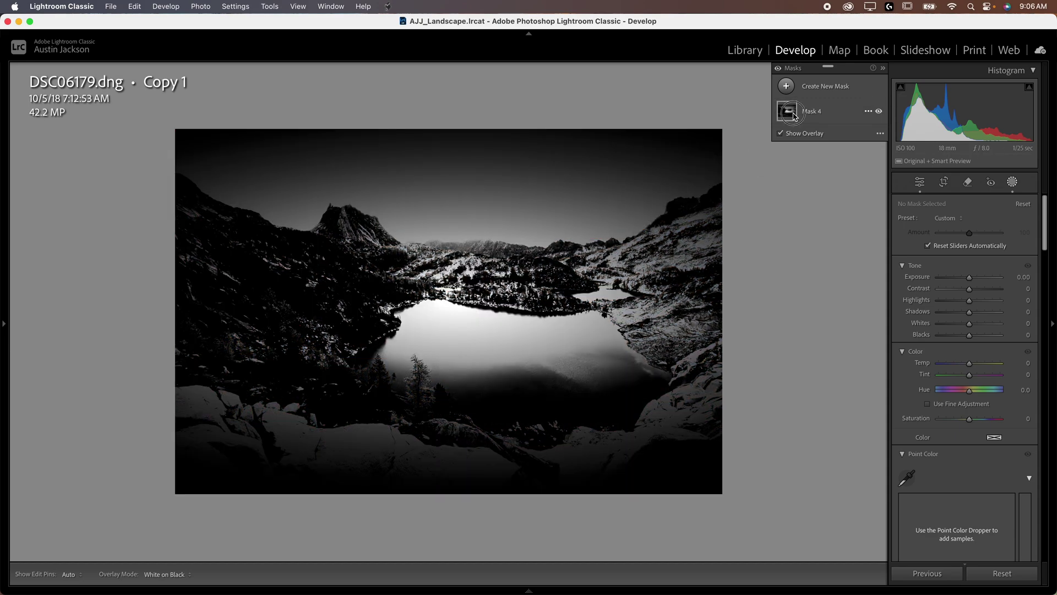
{"action": "left_click", "coordinate": [803, 114]}
{"action": "mouse_move", "coordinate": [821, 131]}
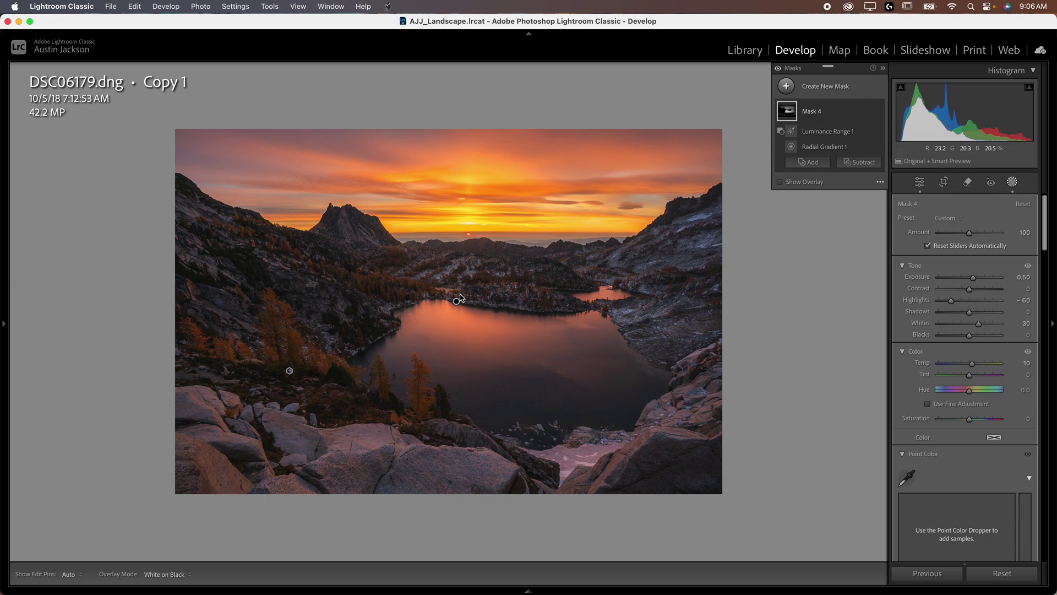
{"action": "mouse_move", "coordinate": [455, 307]}
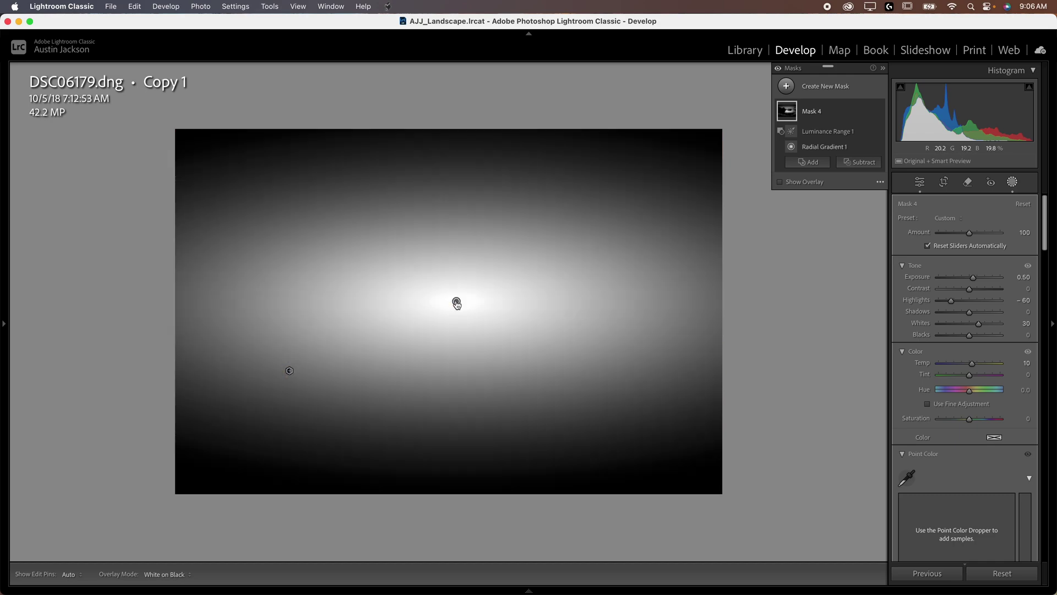
- Centre Mask 4's glow on the horizon, stretch it over the lake and sides, and raise Exposure to 0.85
{"action": "left_click_drag", "start_coordinate": [456, 304], "coordinate": [469, 248]}
{"action": "mouse_move", "coordinate": [469, 249]}
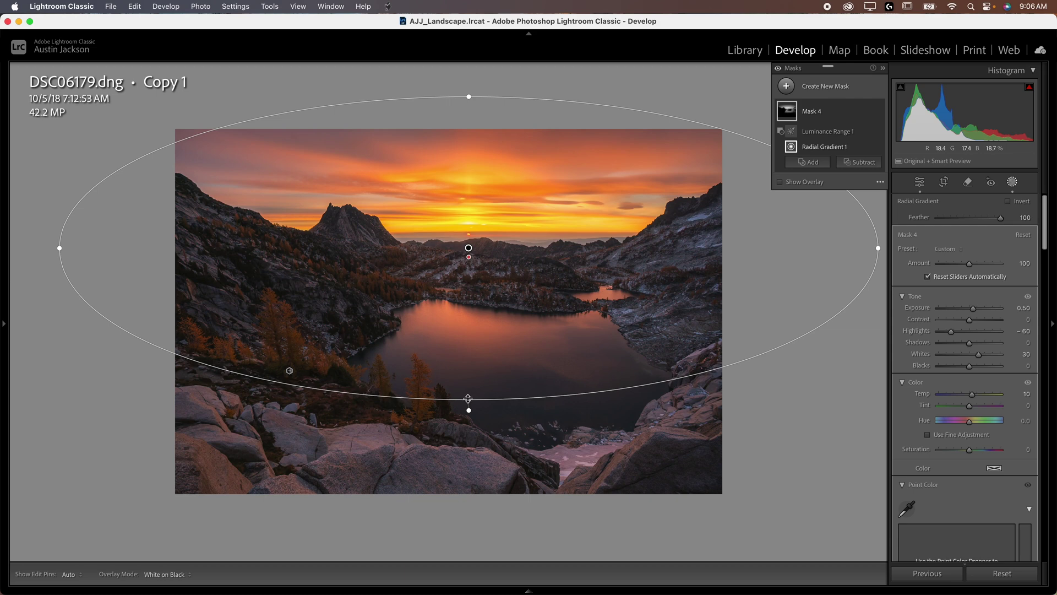
{"action": "left_click_drag", "start_coordinate": [468, 400], "coordinate": [468, 441]}
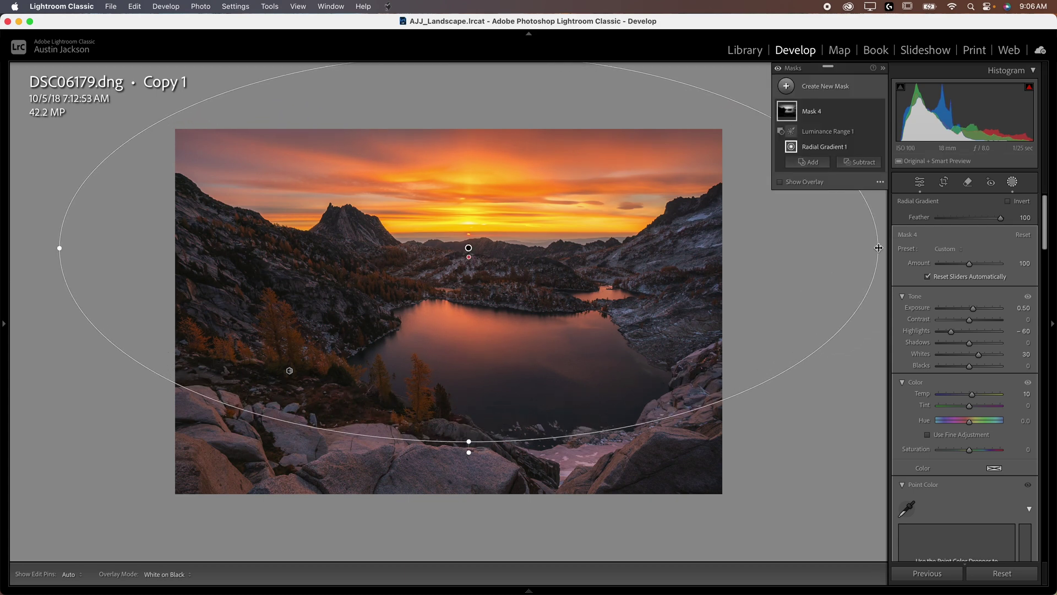
{"action": "left_click_drag", "start_coordinate": [878, 248], "coordinate": [886, 248]}
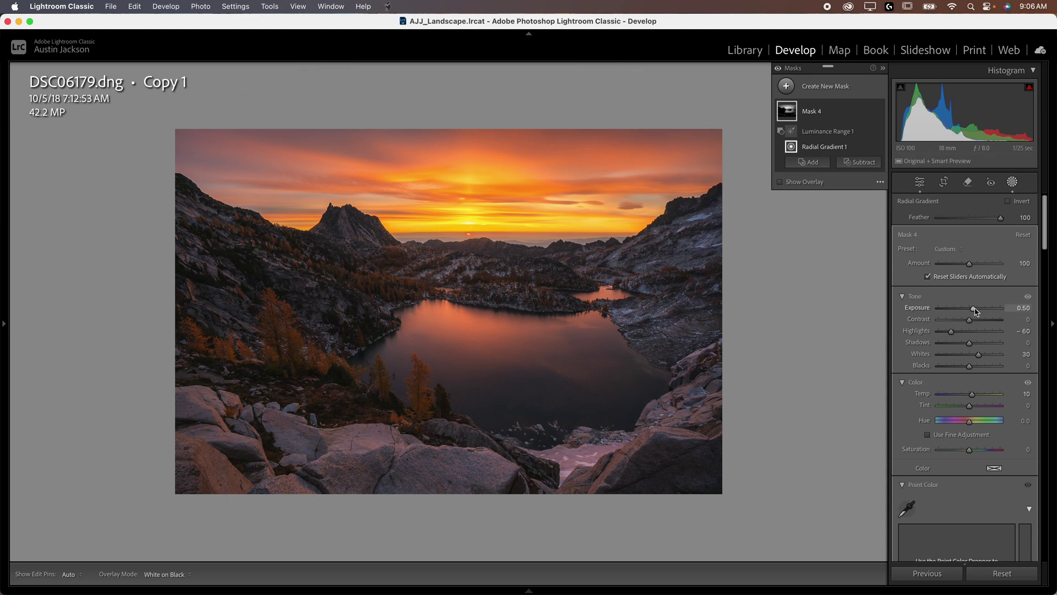
{"action": "left_click_drag", "start_coordinate": [973, 310], "coordinate": [964, 333]}
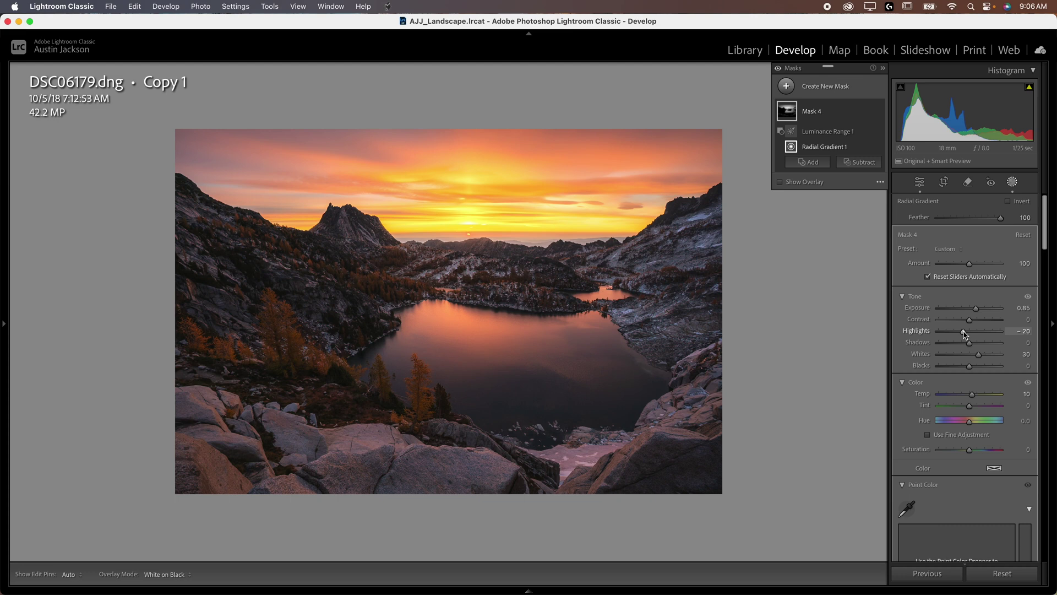
- Lower Mask 4's Whites to 10, keeping Exposure 0.85 and Highlights -20
{"action": "key", "text": "super+equal"}
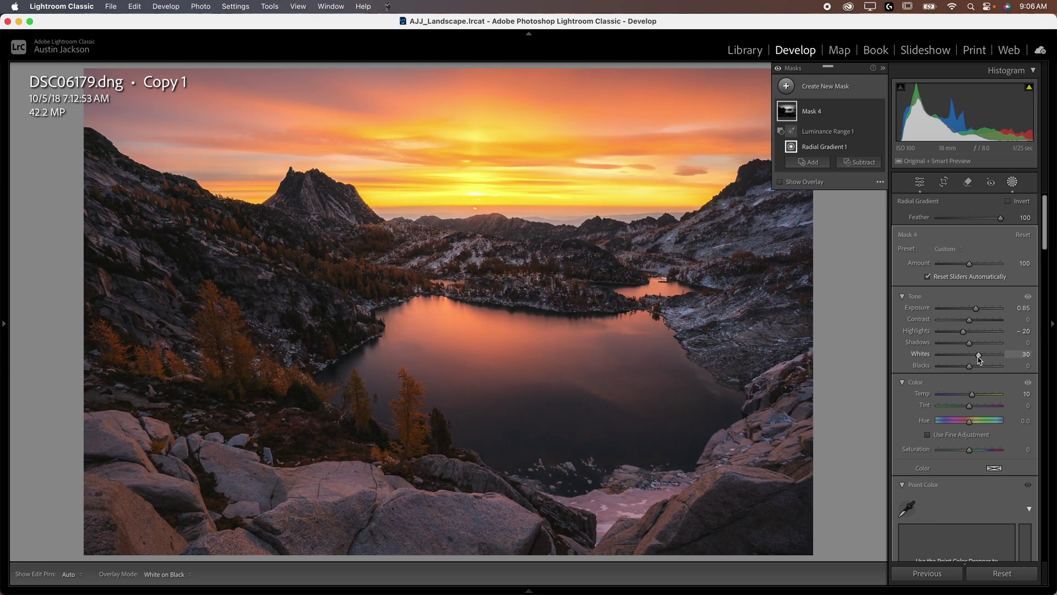
{"action": "left_click_drag", "start_coordinate": [979, 357], "coordinate": [973, 358]}
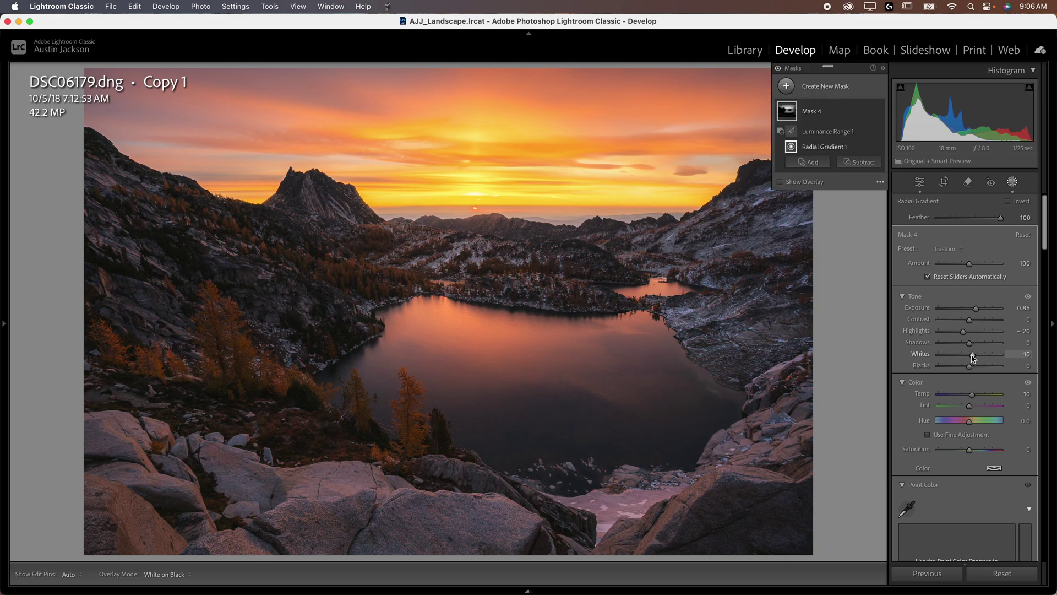
{"action": "scroll", "coordinate": [973, 358], "scroll_direction": "down", "scroll_amount": 15}
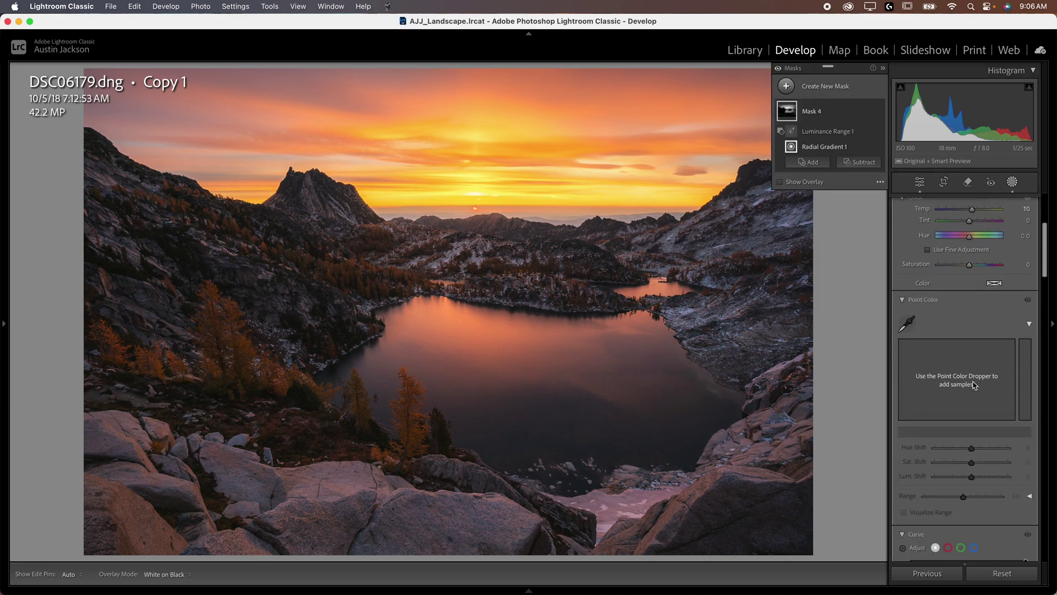
{"action": "scroll", "coordinate": [973, 384], "scroll_direction": "up", "scroll_amount": 15}
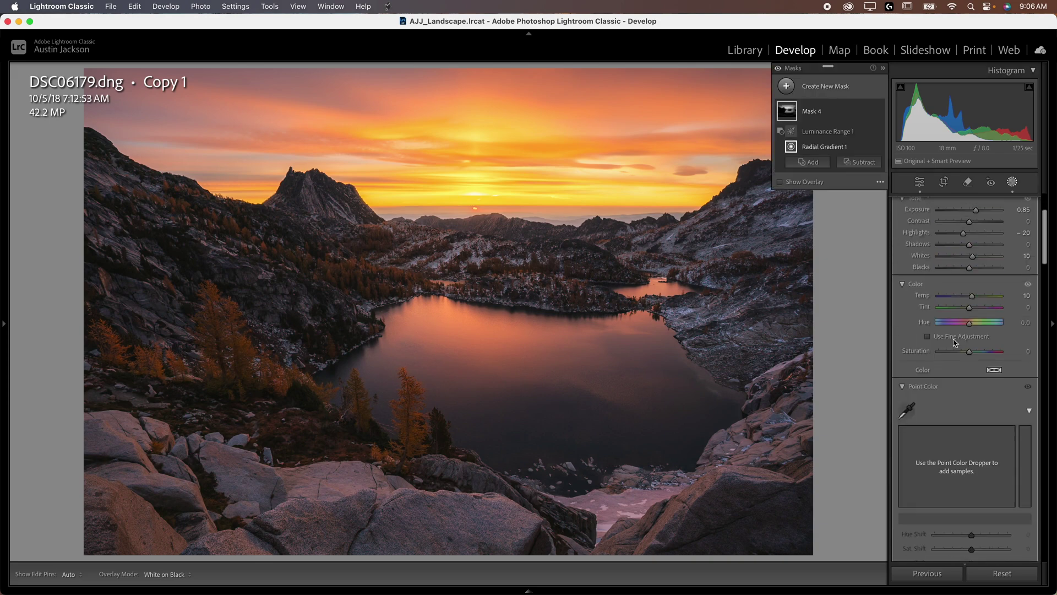
{"action": "left_click", "coordinate": [879, 113]}
- Toggle Mask 4's glow off and on repeatedly to compare the photo
{"action": "left_click", "coordinate": [879, 112]}
{"action": "left_click", "coordinate": [879, 113]}
{"action": "left_click", "coordinate": [880, 112]}
{"action": "left_click", "coordinate": [879, 112]}
{"action": "left_click", "coordinate": [880, 112]}
{"action": "left_click", "coordinate": [880, 112]}
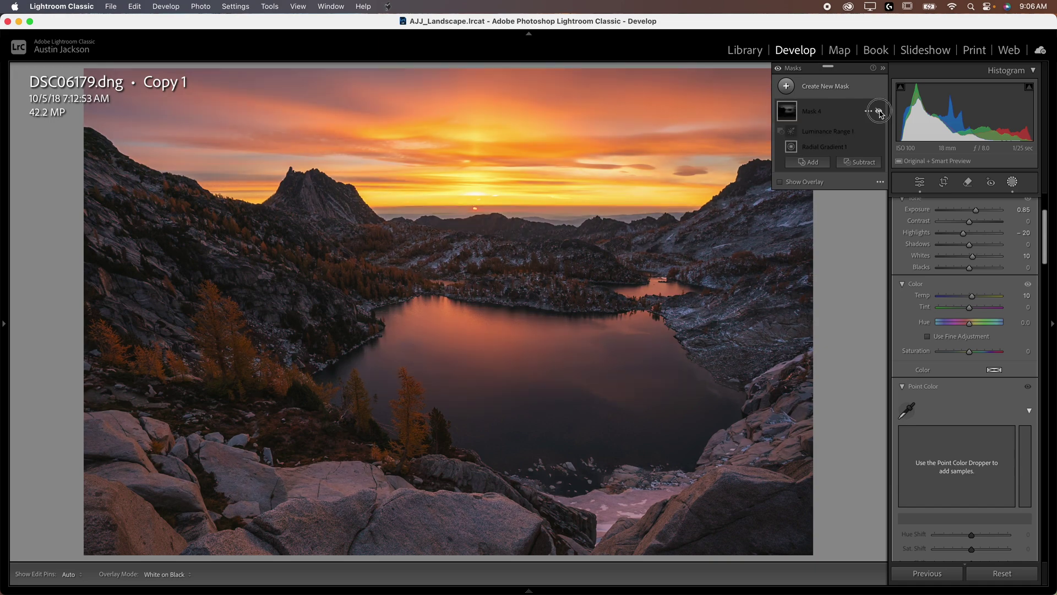
{"action": "left_click", "coordinate": [879, 113]}
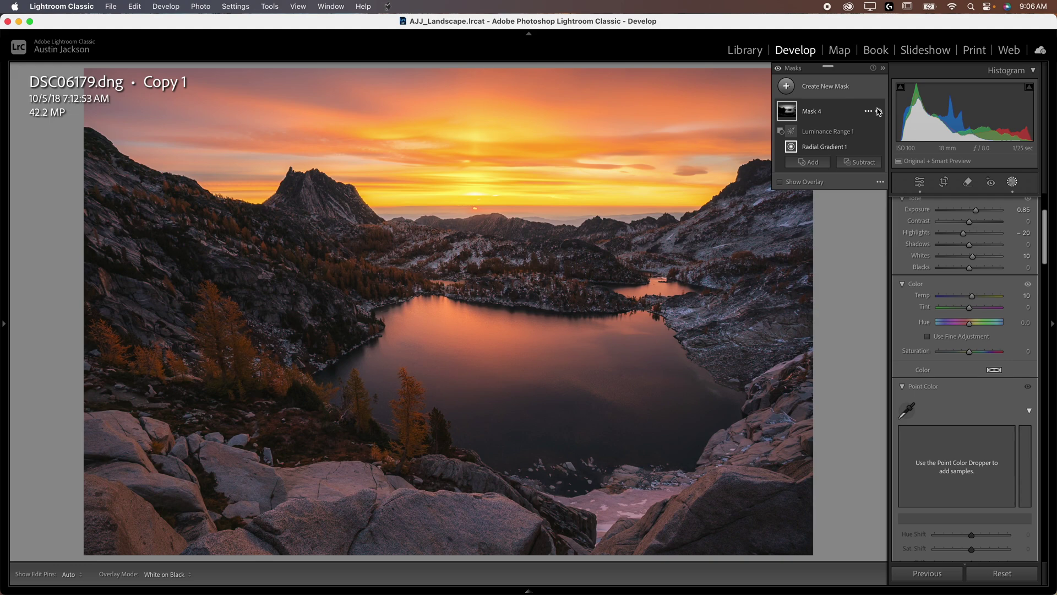
{"action": "left_click", "coordinate": [879, 112]}
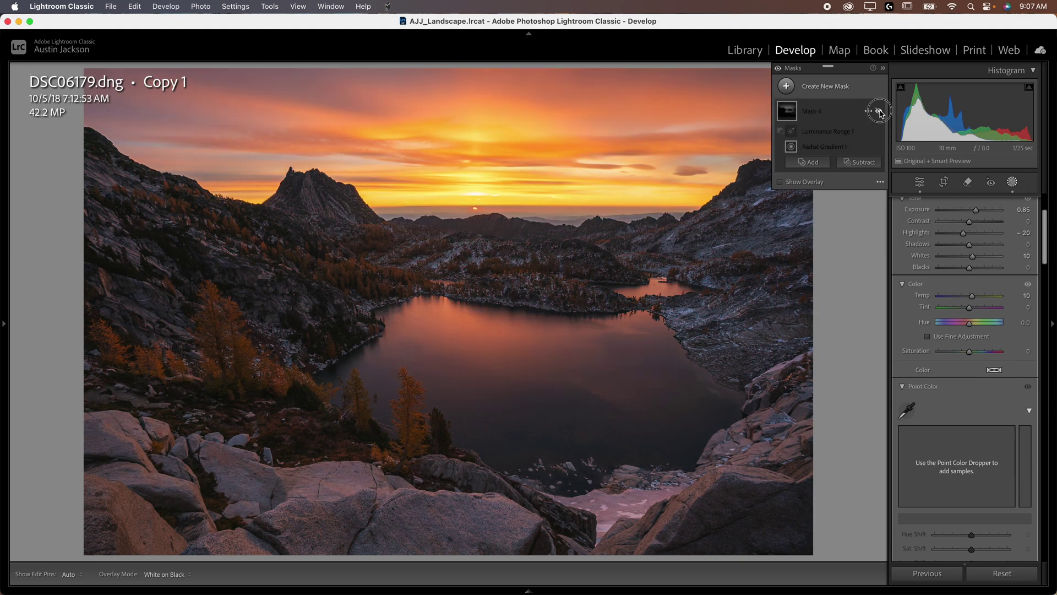
- Turn the glow back on and add a Brush subtraction to Mask 4
{"action": "left_click", "coordinate": [880, 112]}
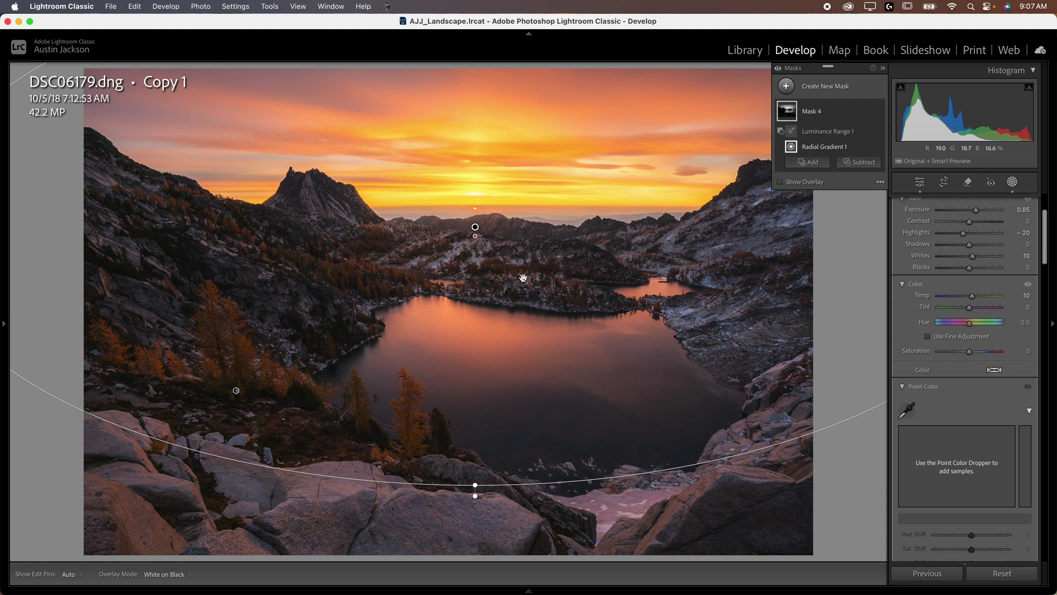
{"action": "left_click", "coordinate": [852, 161]}
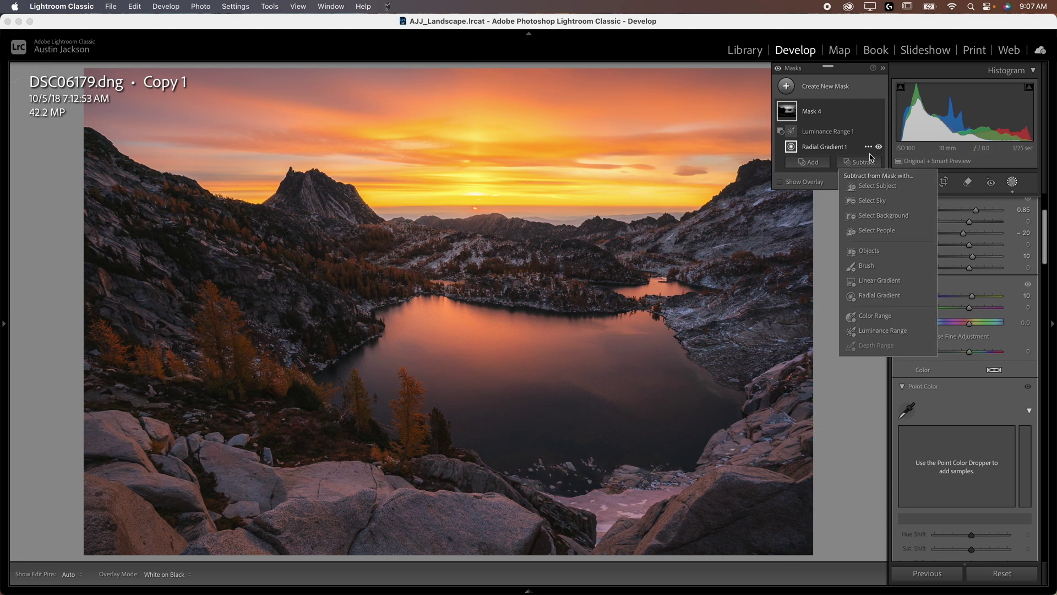
{"action": "left_click", "coordinate": [866, 266]}
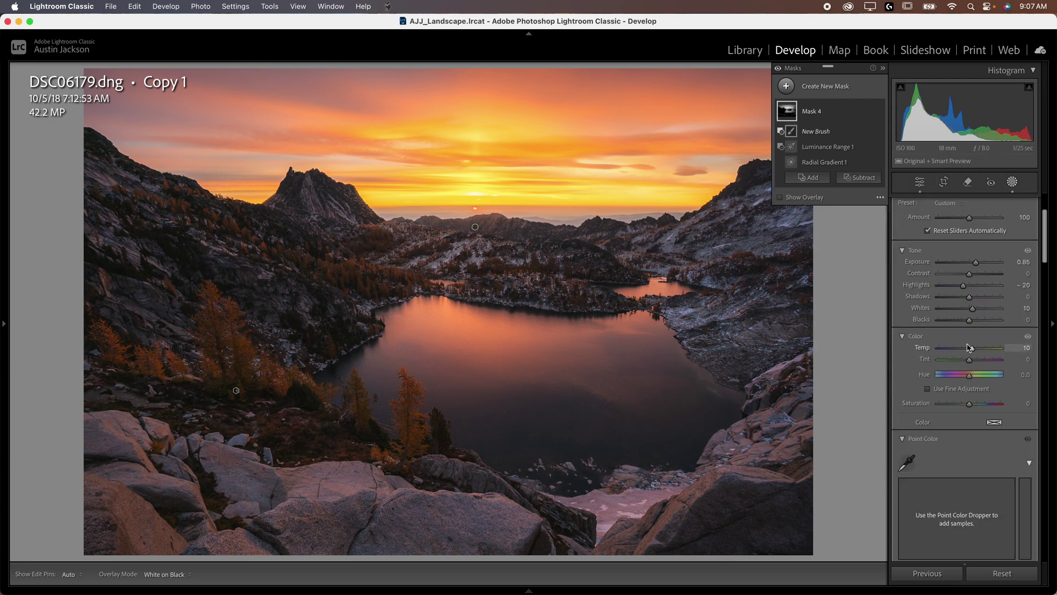
- Lower the subtract brush Flow to about 38, then raise it to about 62
{"action": "scroll", "coordinate": [956, 343], "scroll_direction": "up", "scroll_amount": 3}
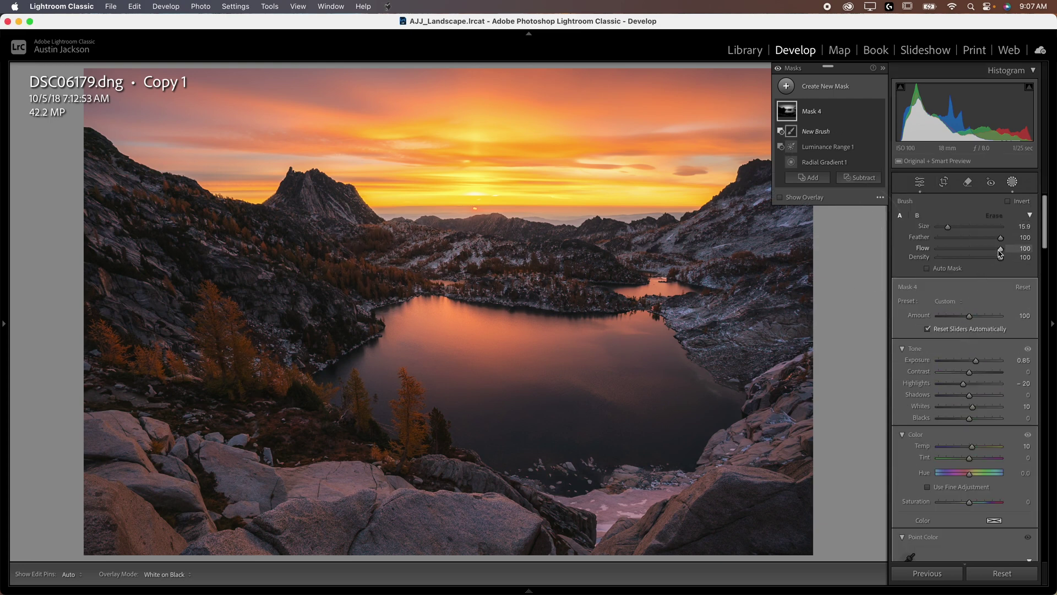
{"action": "left_click_drag", "start_coordinate": [1001, 252], "coordinate": [961, 252]}
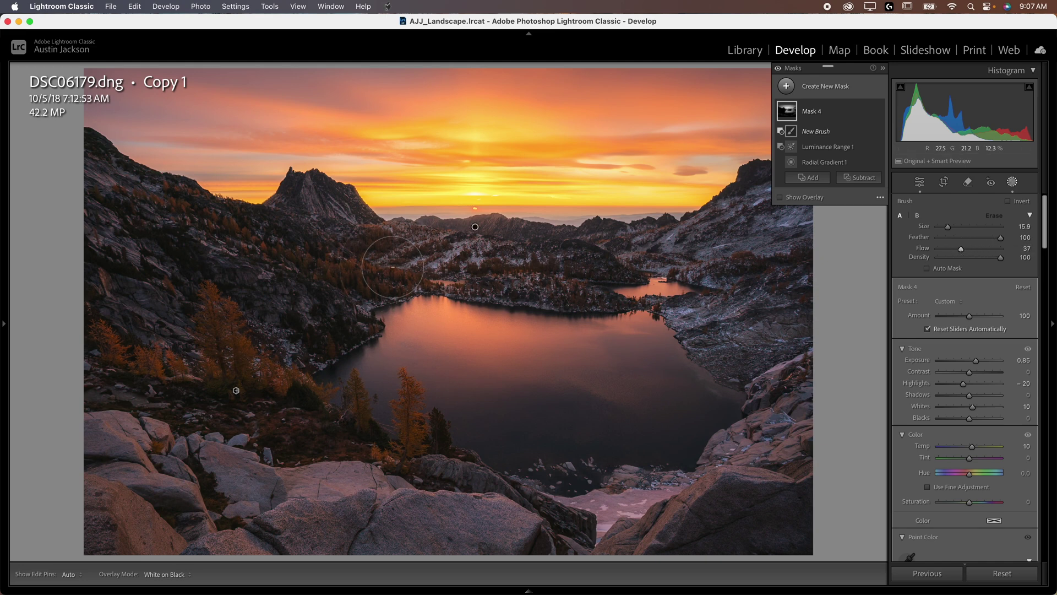
{"action": "key", "text": "h"}
{"action": "key", "text": "h"}
{"action": "key", "text": "h"}
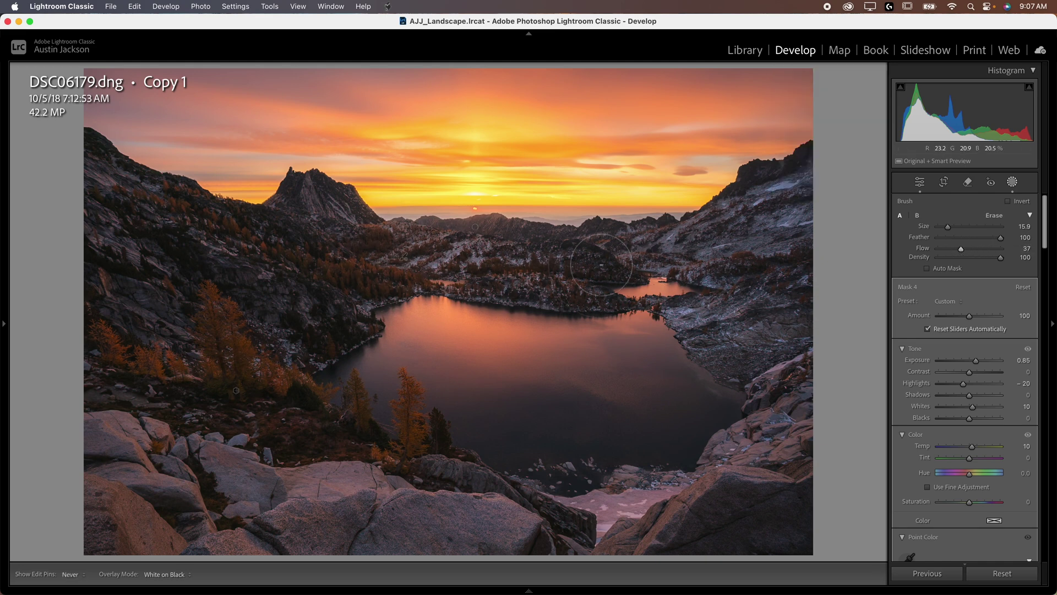
{"action": "key", "text": "h"}
{"action": "key", "text": "h"}
{"action": "key", "text": "h"}
{"action": "key", "text": "h"}
{"action": "key", "text": "h"}
{"action": "key", "text": "h"}
{"action": "key", "text": "h"}
{"action": "key", "text": "h"}
{"action": "key", "text": "h"}
{"action": "key", "text": "h"}
{"action": "key", "text": "h"}
{"action": "mouse_move", "coordinate": [786, 120]}
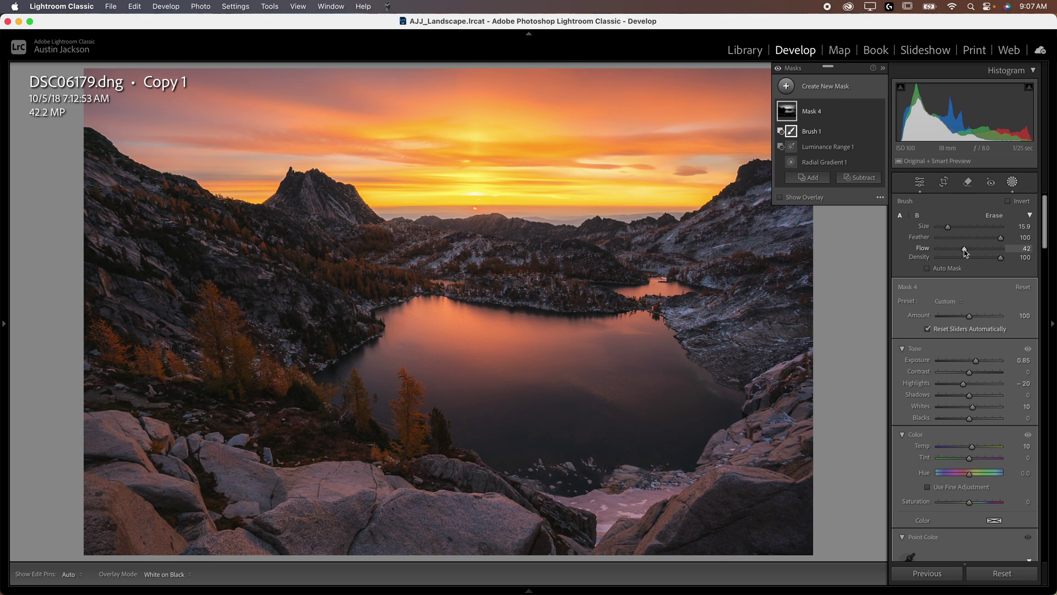
{"action": "left_click_drag", "start_coordinate": [961, 249], "coordinate": [979, 252]}
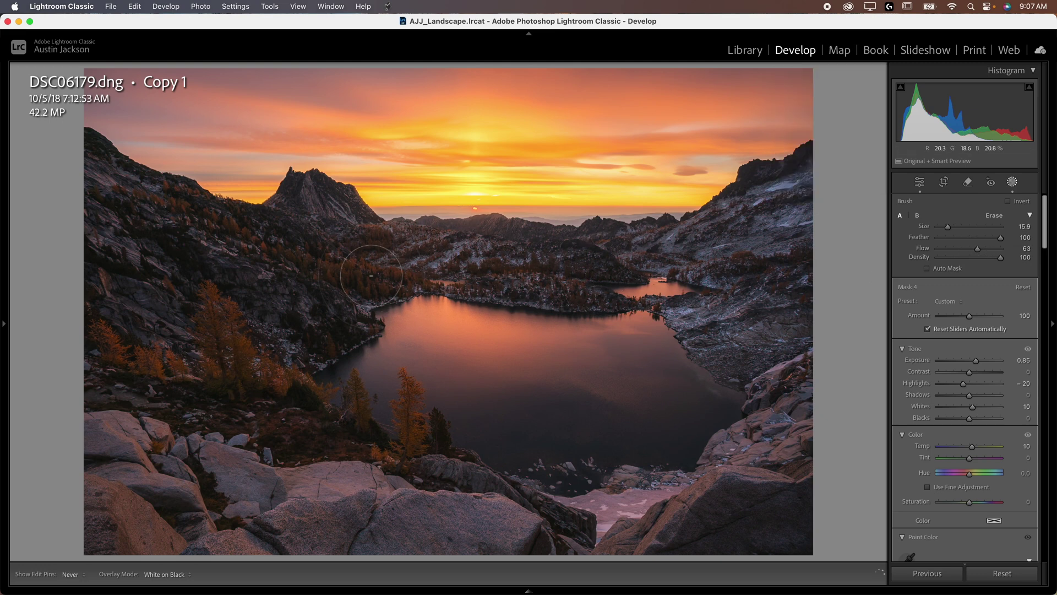
- Raise the subtract brush Flow to 78 and briefly hide and show the glow
{"action": "key", "text": "h"}
{"action": "key", "text": "h"}
{"action": "key", "text": "h"}
{"action": "key", "text": "h"}
{"action": "key", "text": "h"}
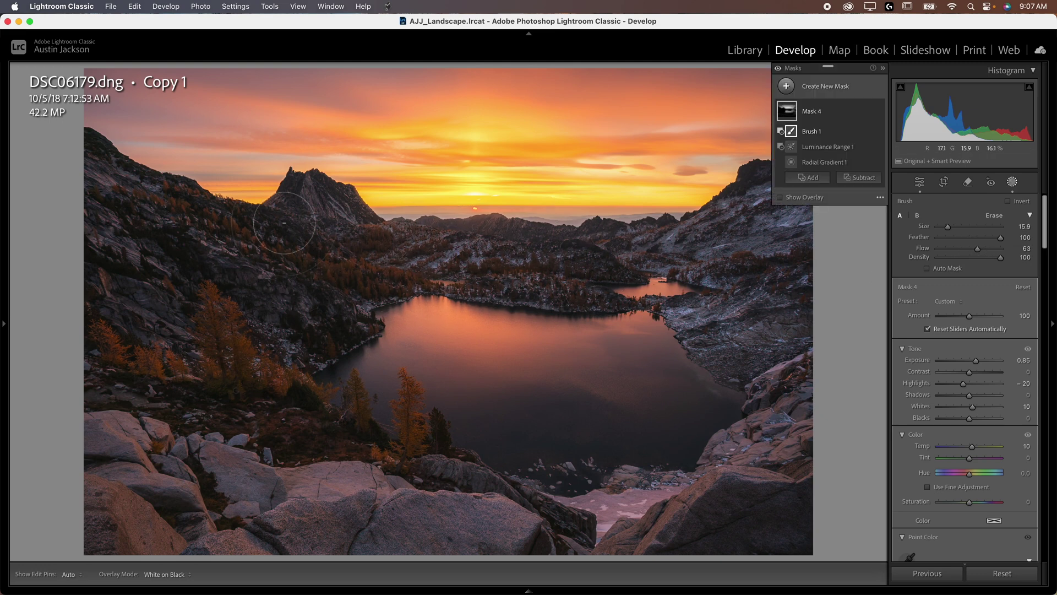
{"action": "key", "text": "h"}
{"action": "mouse_move", "coordinate": [791, 114]}
{"action": "left_click_drag", "start_coordinate": [976, 251], "coordinate": [986, 250]}
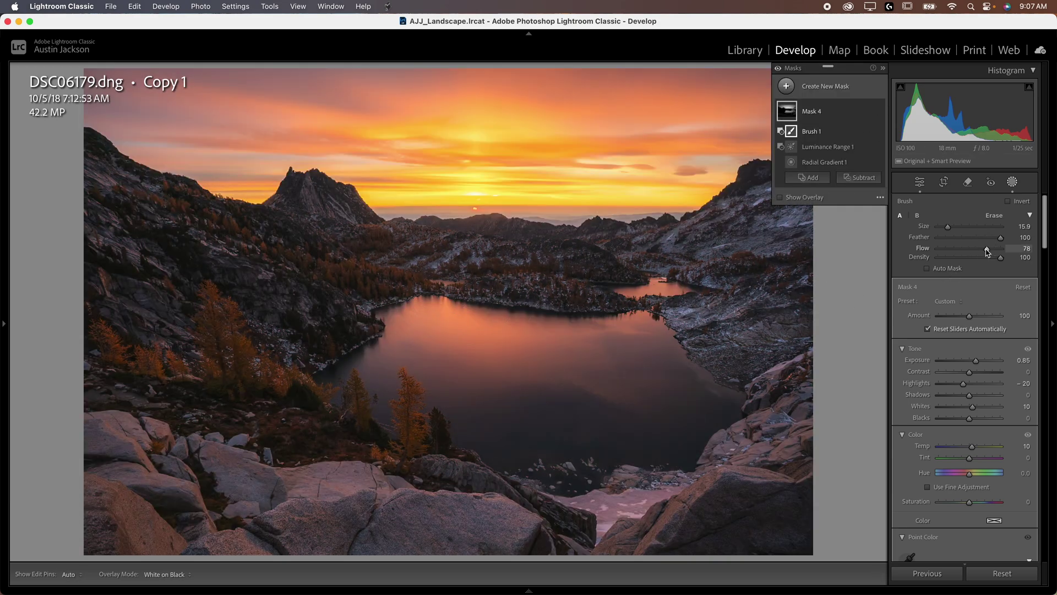
{"action": "key", "text": "h"}
{"action": "key", "text": "h"}
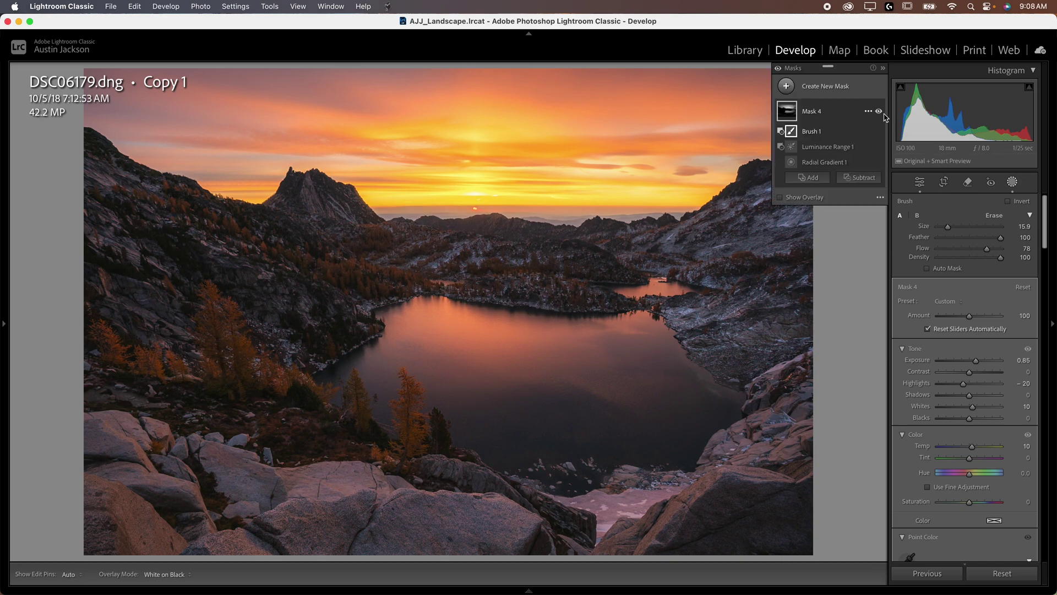
{"action": "left_click", "coordinate": [878, 112]}
{"action": "left_click", "coordinate": [878, 112]}
- Compare the glow on and off, then paint the subtraction over the right-hand mountain slopes
{"action": "left_click", "coordinate": [878, 111]}
{"action": "left_click", "coordinate": [878, 112]}
{"action": "left_click", "coordinate": [879, 112]}
{"action": "left_click", "coordinate": [880, 113]}
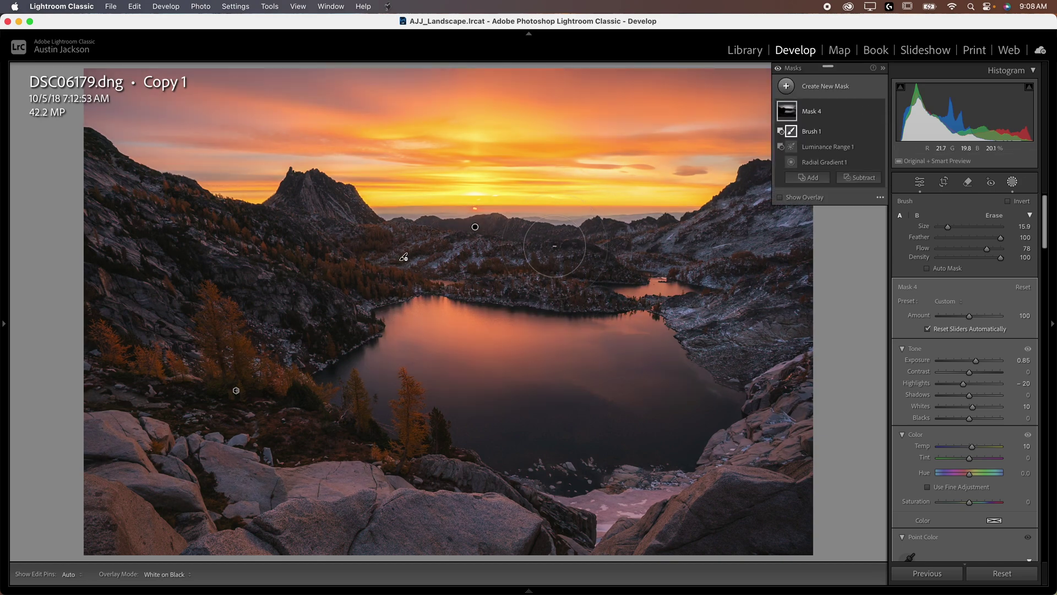
{"action": "mouse_move", "coordinate": [790, 118]}
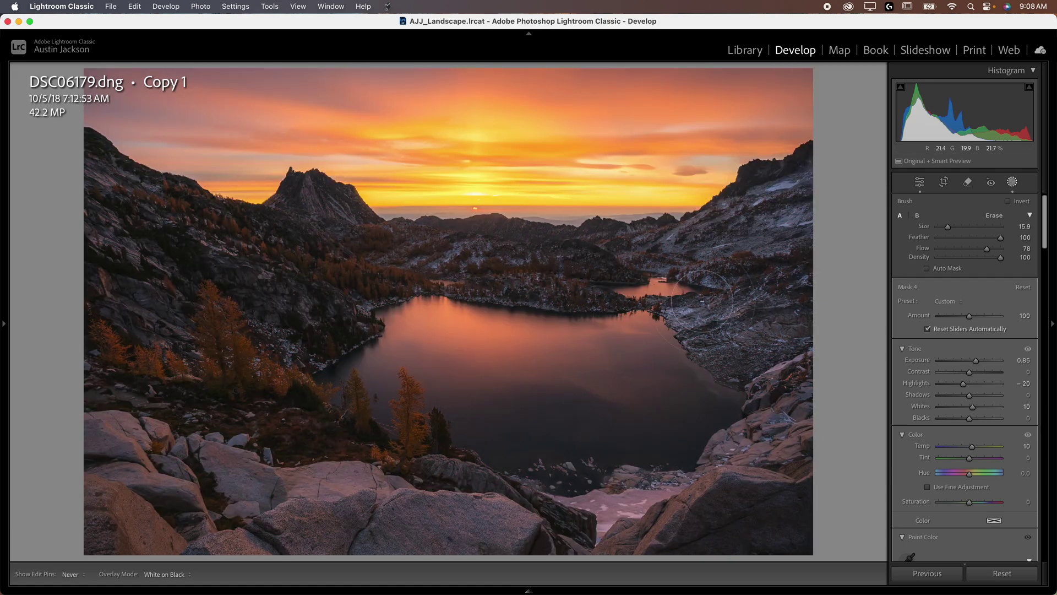
{"action": "mouse_move", "coordinate": [781, 235]}
{"action": "left_mouse_down"}
{"action": "mouse_move", "coordinate": [747, 246]}
{"action": "mouse_move", "coordinate": [758, 304]}
{"action": "mouse_move", "coordinate": [741, 290]}
{"action": "mouse_move", "coordinate": [734, 307]}
{"action": "mouse_move", "coordinate": [751, 333]}
{"action": "mouse_move", "coordinate": [695, 298]}
{"action": "mouse_move", "coordinate": [709, 261]}
{"action": "left_mouse_up"}
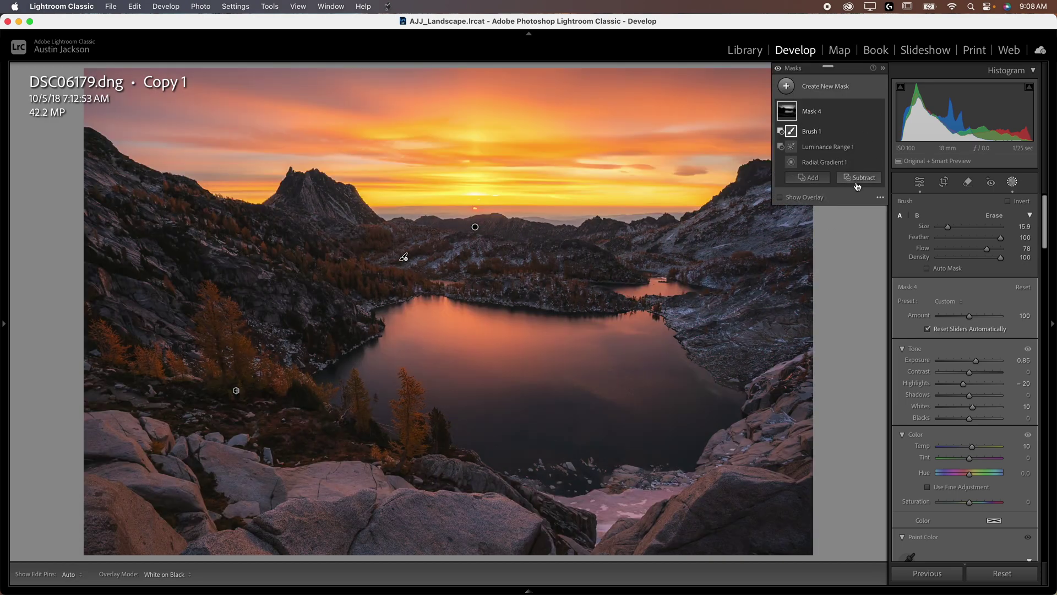
- Dismiss the Subtract menu without adding anything and expand Mask 4's component list
{"action": "left_click", "coordinate": [858, 178]}
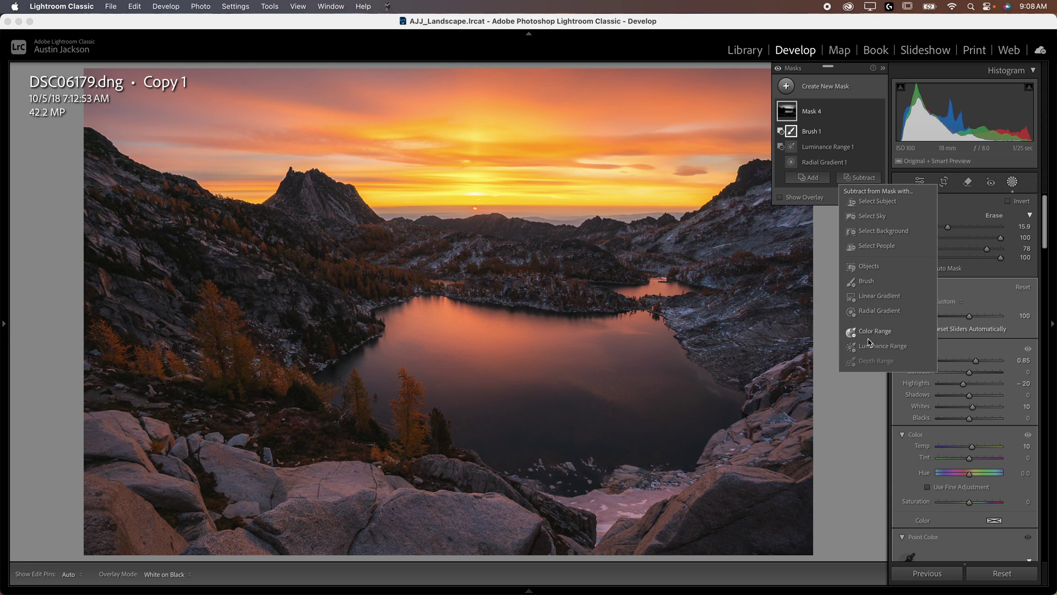
{"action": "left_click", "coordinate": [835, 115]}
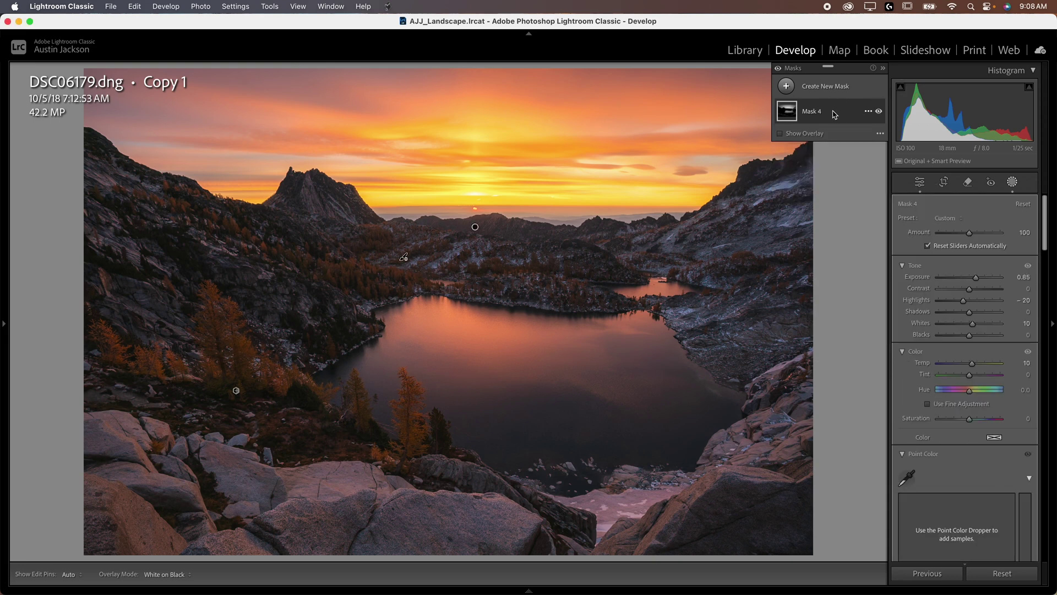
{"action": "left_click", "coordinate": [835, 115]}
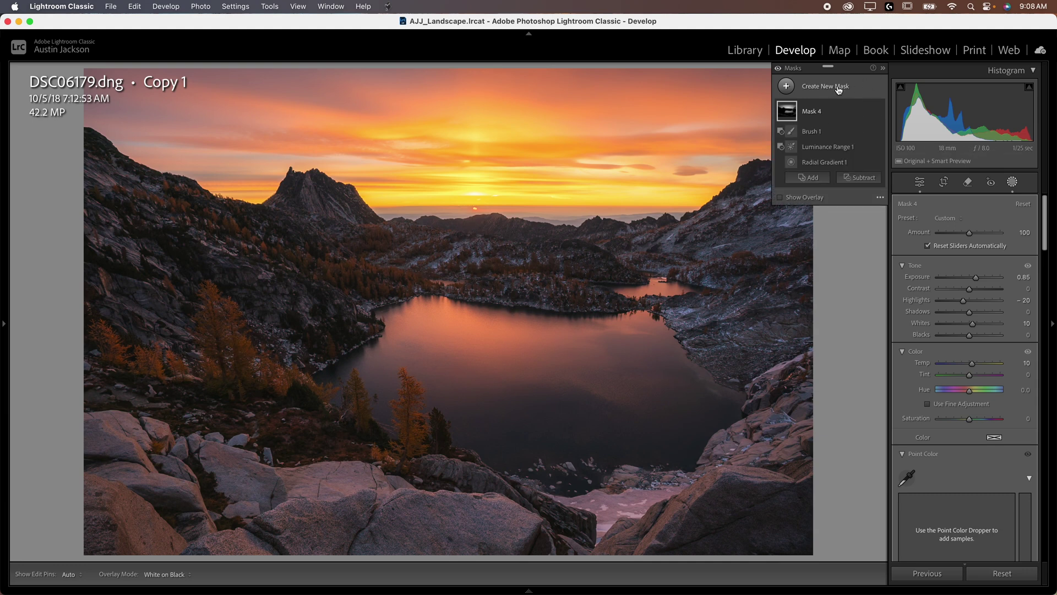
- Compare the photo with and without Mask 4's glow, then return to the global Basic panel
{"action": "left_click", "coordinate": [879, 112]}
{"action": "left_click", "coordinate": [879, 112]}
{"action": "left_click", "coordinate": [879, 112]}
{"action": "left_click", "coordinate": [880, 112]}
{"action": "left_click", "coordinate": [879, 112]}
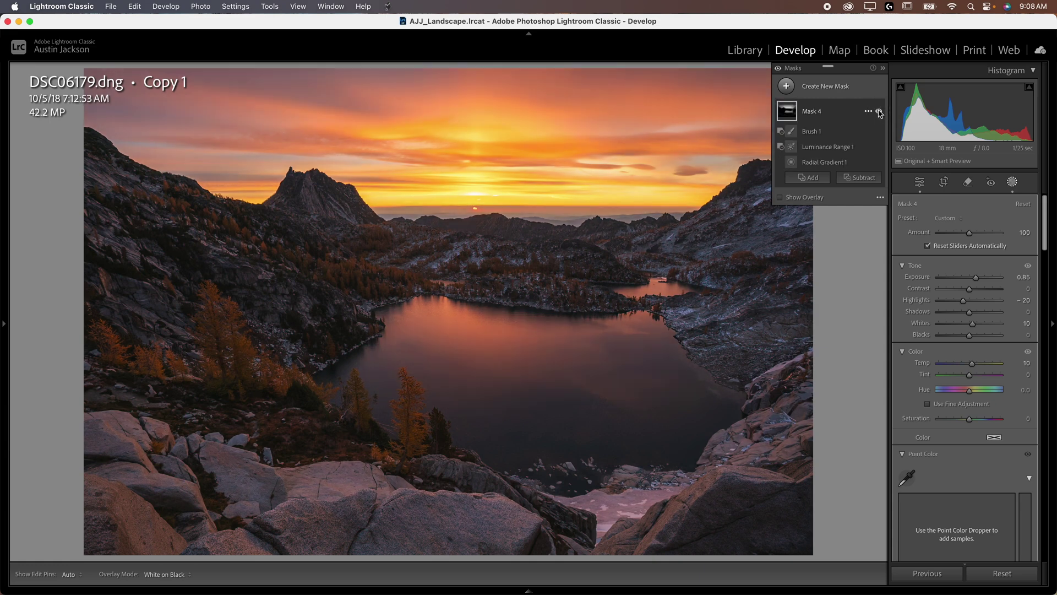
{"action": "left_click", "coordinate": [879, 112]}
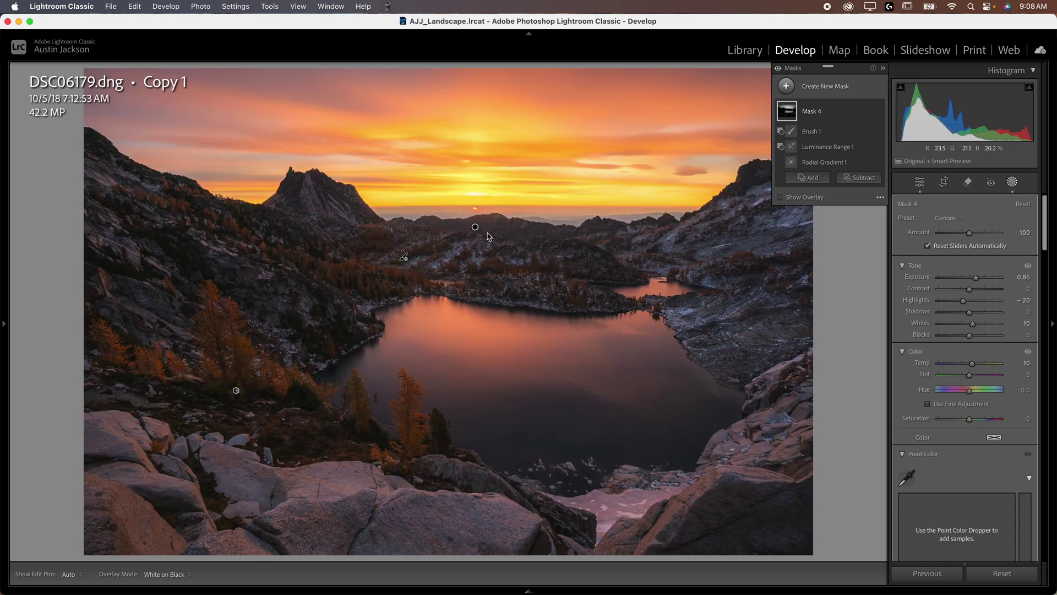
{"action": "left_click", "coordinate": [1012, 183]}
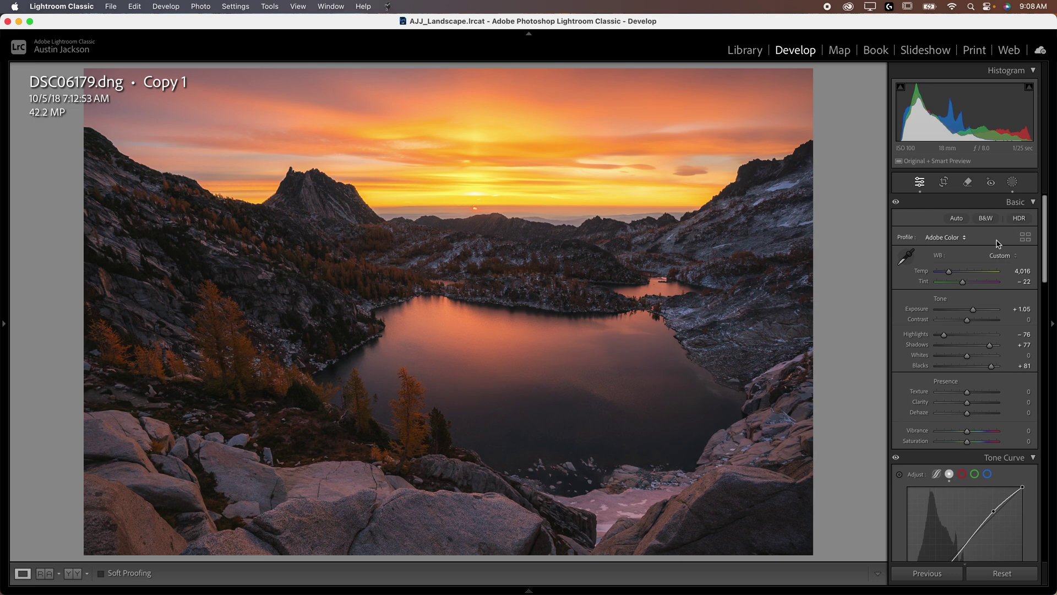
- Cool the global Temp from 4,016 to 3,883 and bring back the Masks panel listing Mask 4
{"action": "left_click_drag", "start_coordinate": [949, 275], "coordinate": [948, 274]}
{"action": "left_click", "coordinate": [1012, 184]}
{"action": "left_click", "coordinate": [1011, 181]}
{"action": "left_click", "coordinate": [1012, 184]}
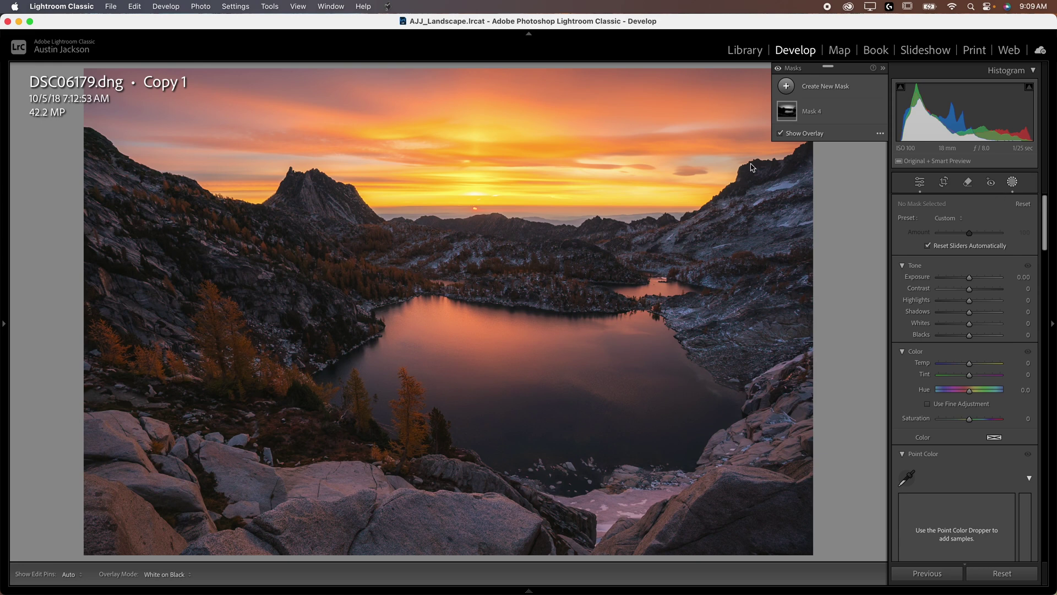